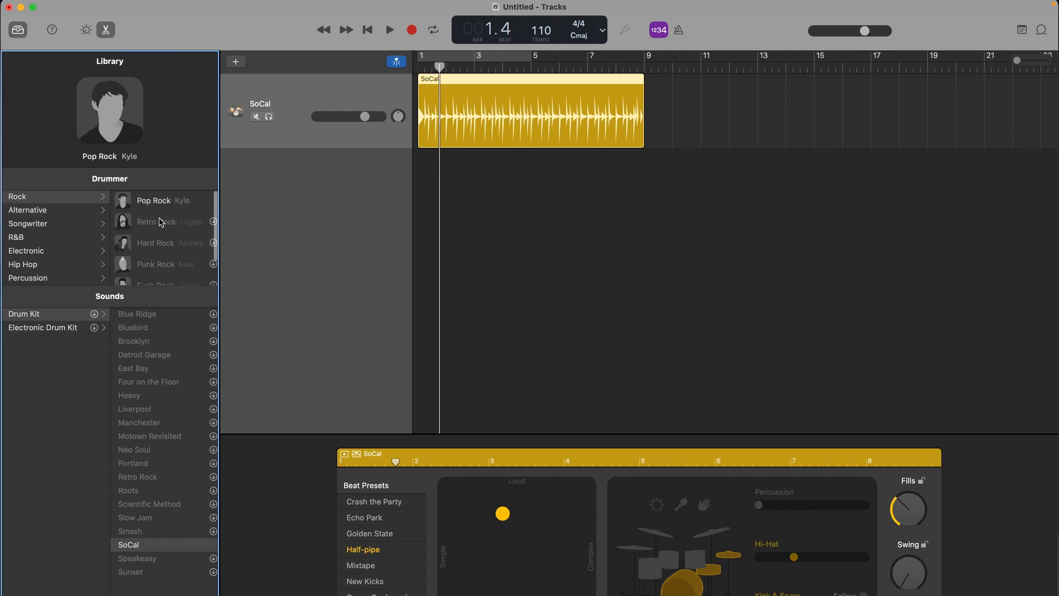
# Shift the SoCal region's beat point on the Simple–Complex pad toward Complex and play the drum track.
pyautogui.moveTo(199, 226)
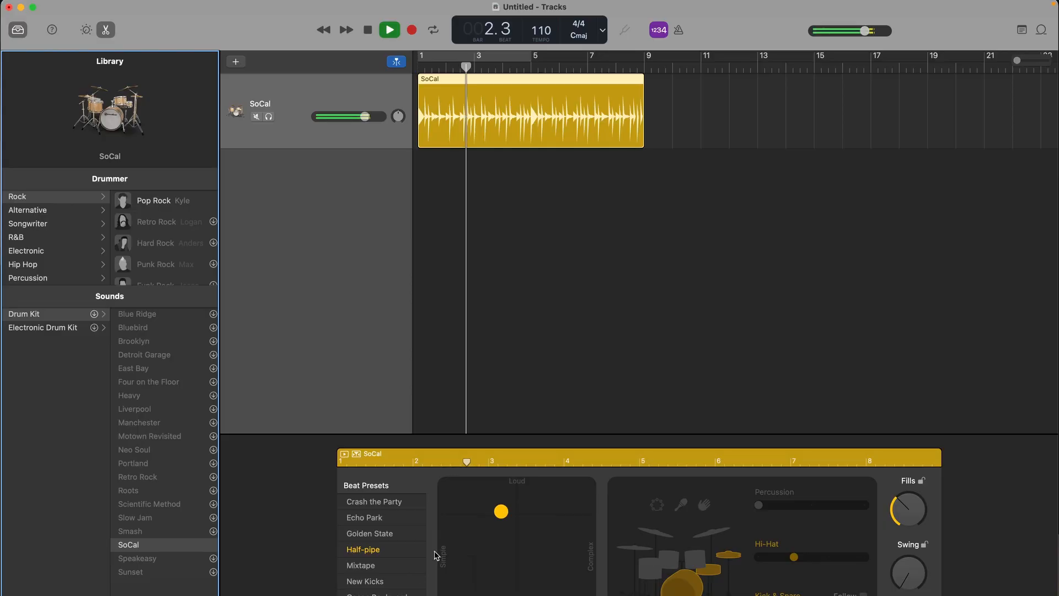
pyautogui.click(504, 515)
pyautogui.moveTo(504, 516); pyautogui.dragTo(472, 518)
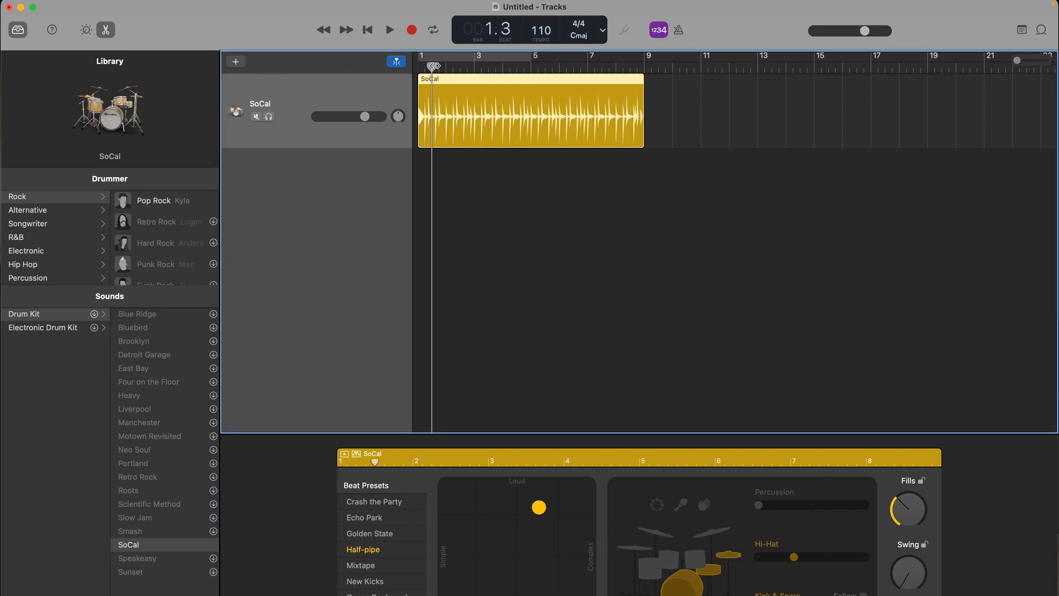
pyautogui.press('space')
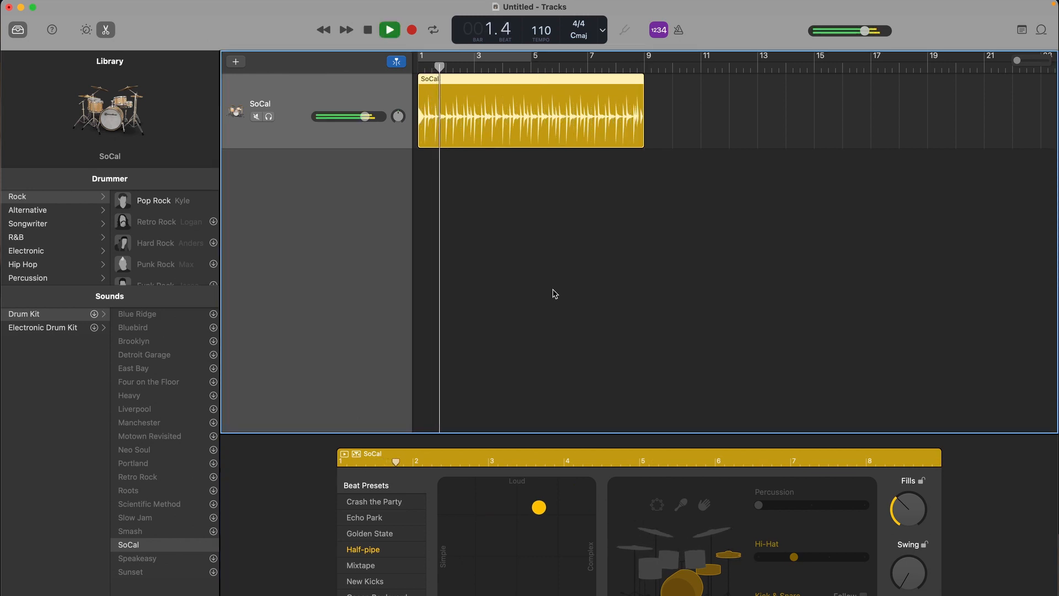
# Enable the shaker in the SoCal drum kit, try the toms, and have the drummer play the cymbals.
pyautogui.click(683, 504)
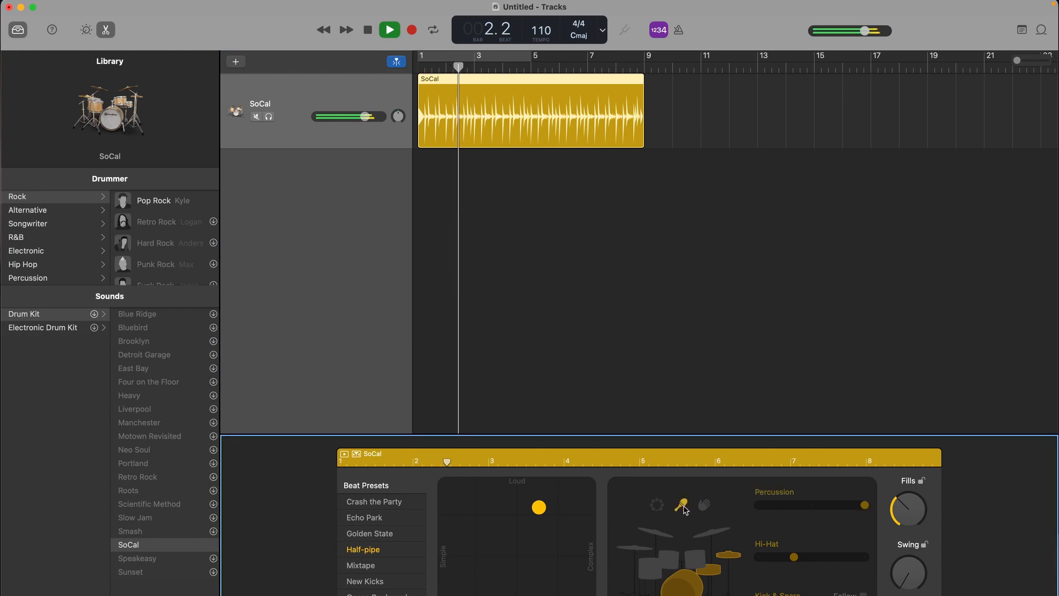
pyautogui.click(695, 559)
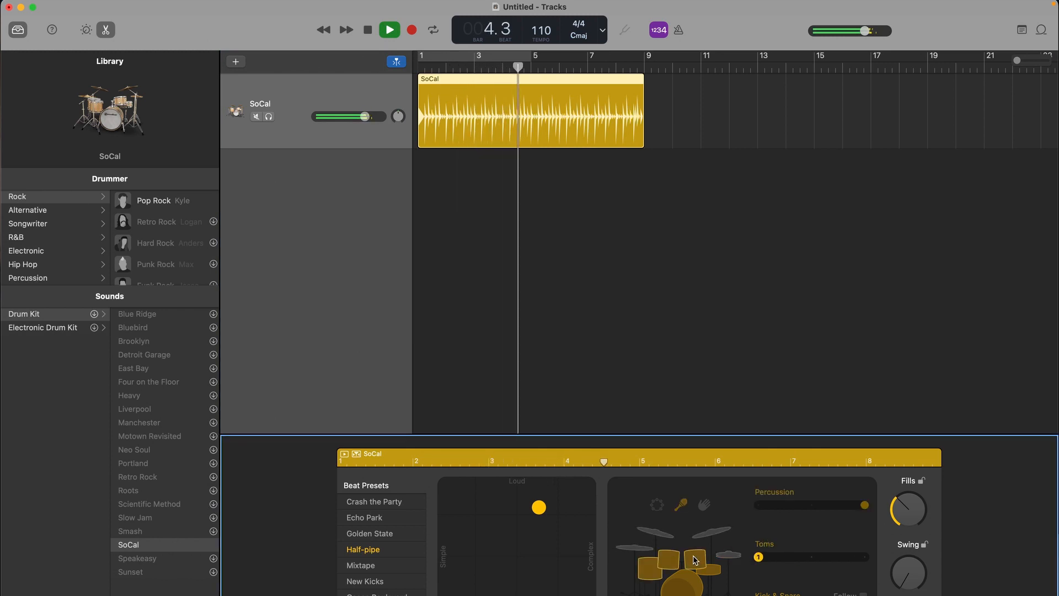
pyautogui.click(704, 541)
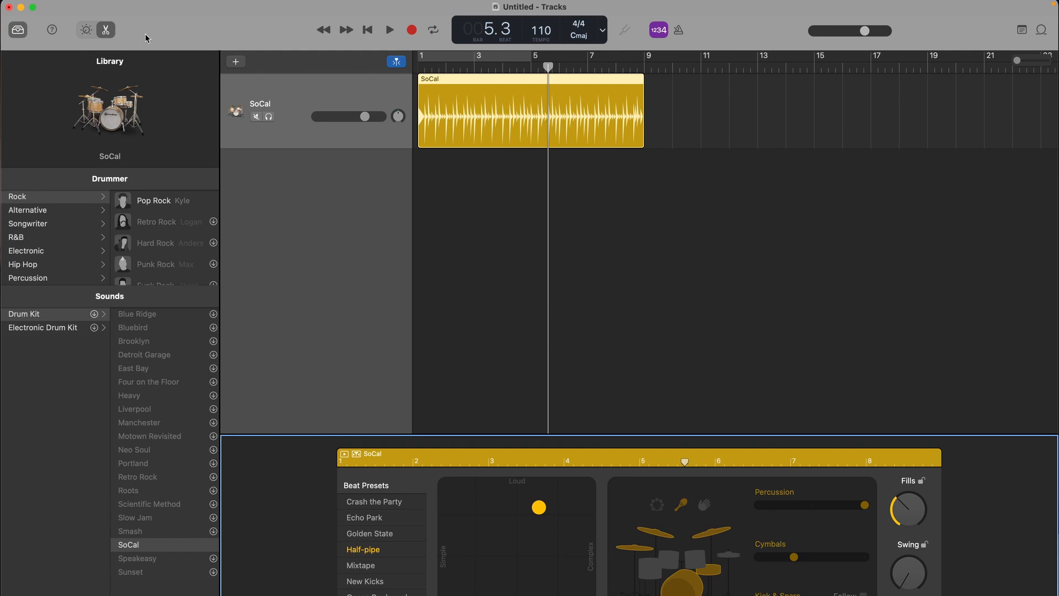
# Hide and restore the drummer editor, replace it with the SoCal track's Smart Controls, and stop playback.
pyautogui.click(107, 30)
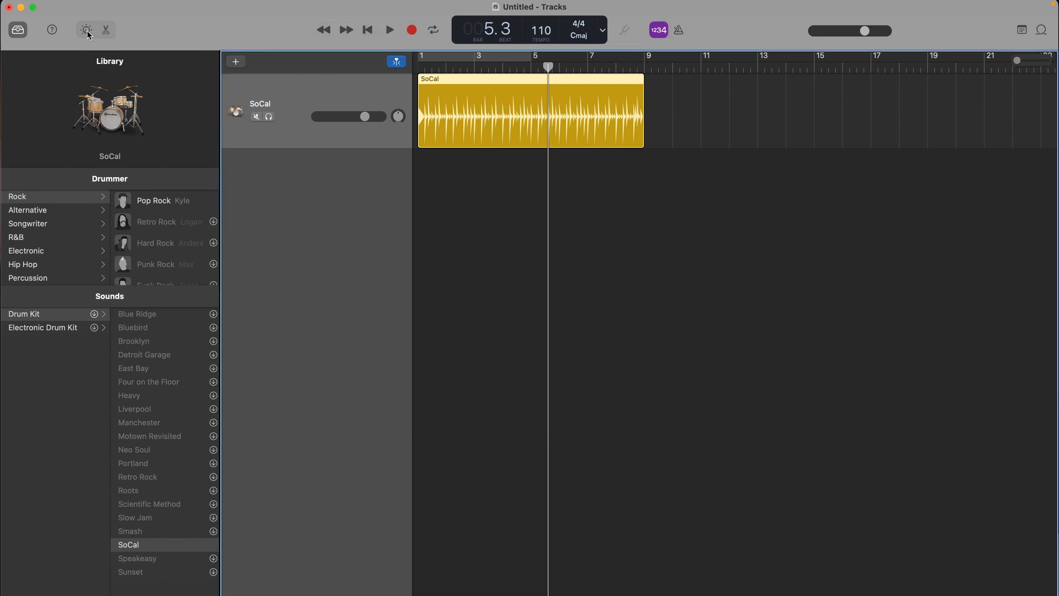
pyautogui.click(107, 31)
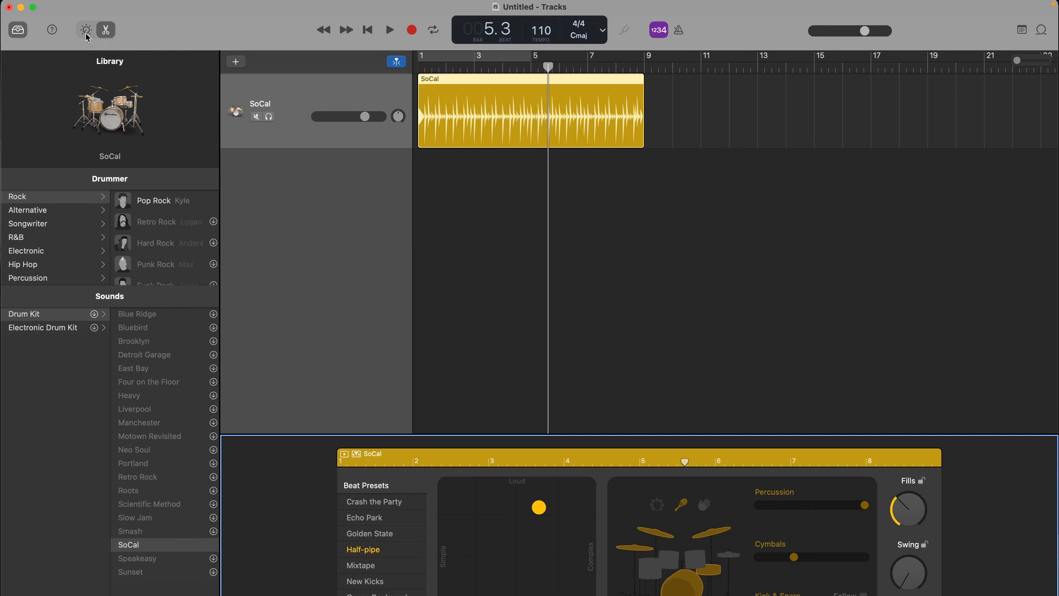
pyautogui.click(86, 30)
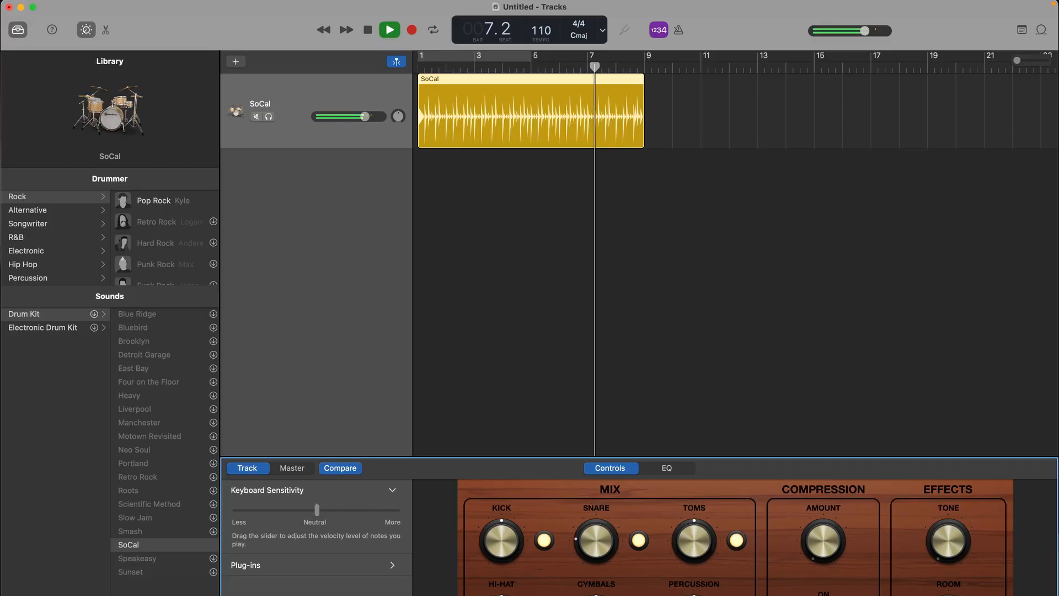
pyautogui.press('space')
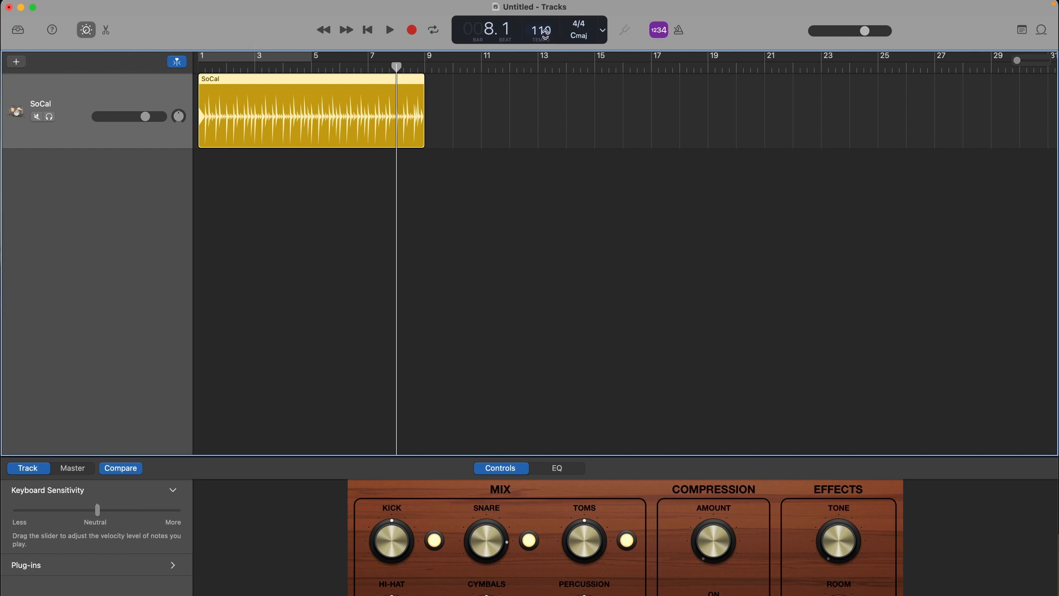
# Move the playhead back to about bar 5, play the SoCal region from there, and stop playback.
pyautogui.moveTo(396, 66); pyautogui.dragTo(319, 77)
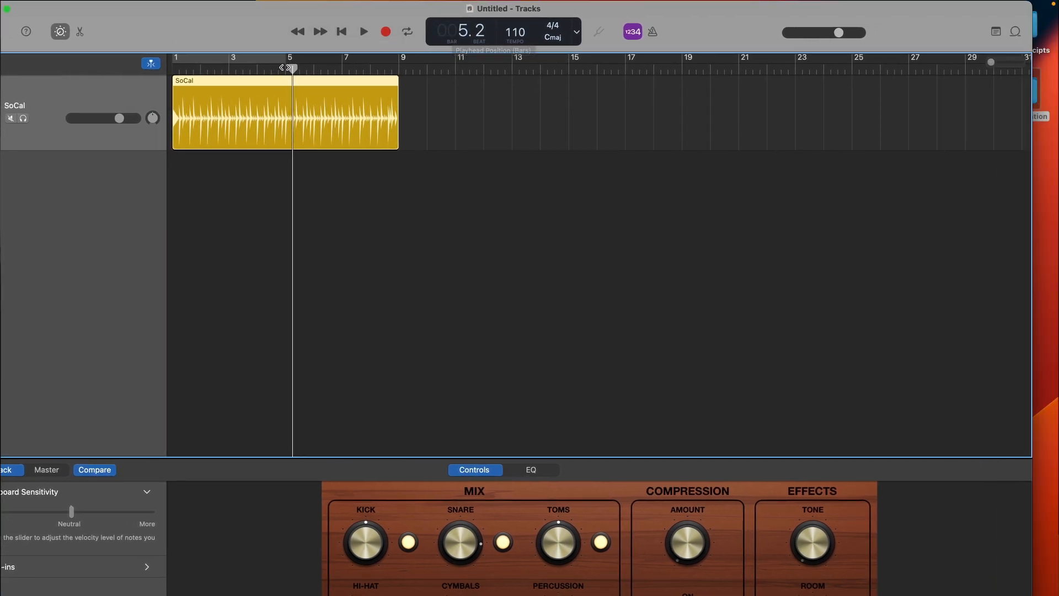
pyautogui.moveTo(292, 68); pyautogui.dragTo(285, 70)
pyautogui.press('space')
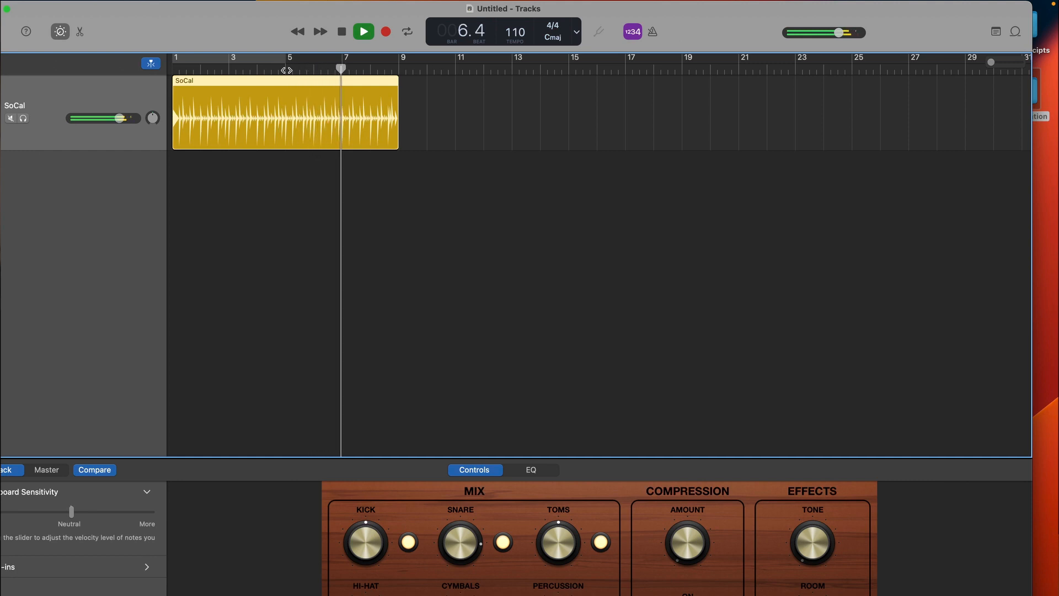
pyautogui.press('space')
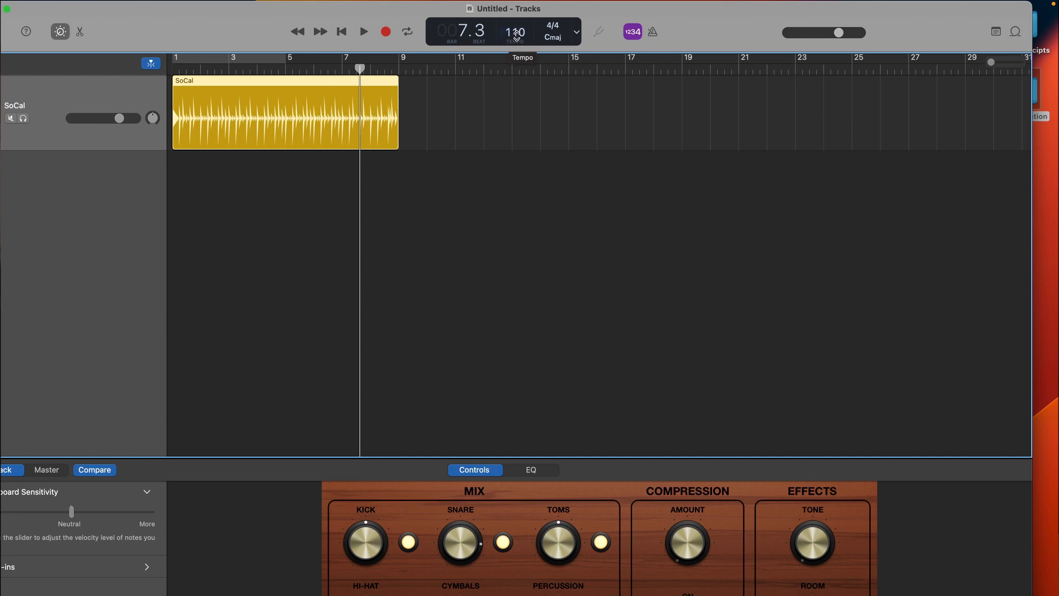
# Try a 3/4 time signature for the project and play the drum region from about bar 9.
pyautogui.click(556, 32)
pyautogui.click(550, 15)
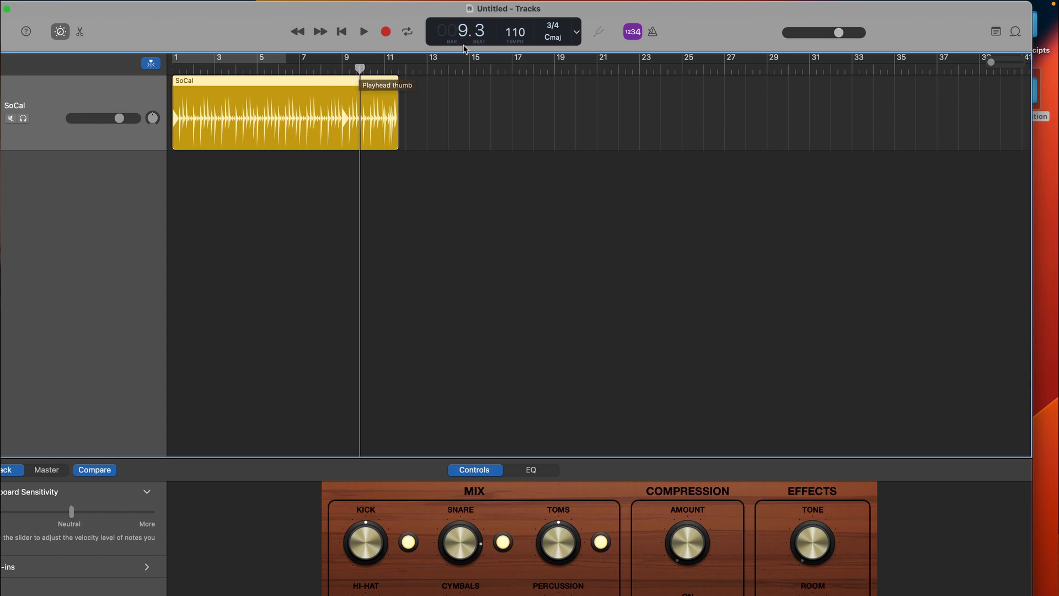
pyautogui.moveTo(360, 68); pyautogui.dragTo(343, 69)
pyautogui.press('space')
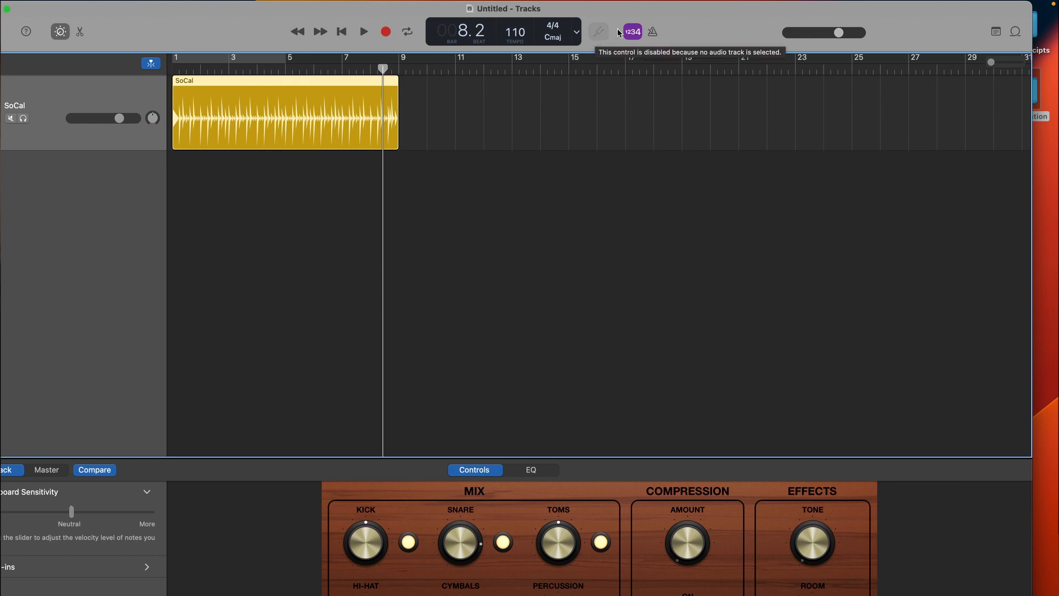
# Toggle the count-in off and back on, turn on the metronome, and play the project briefly with it.
pyautogui.click(636, 32)
pyautogui.click(636, 32)
pyautogui.click(653, 33)
pyautogui.press('space')
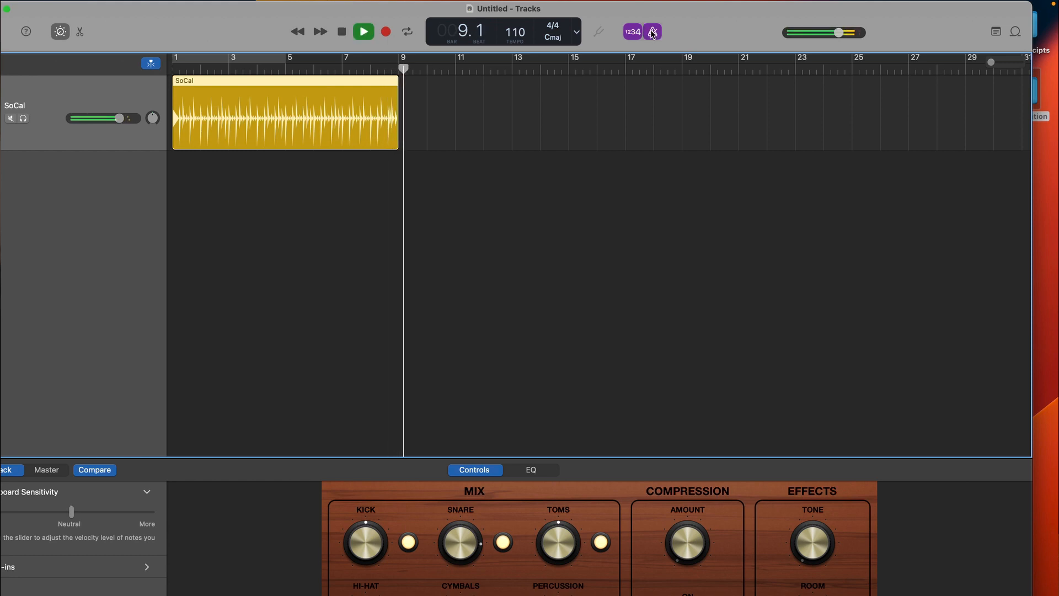
pyautogui.press('space')
# View the project's Note Pad, close it, and open the Apple Loops browser.
pyautogui.click(995, 31)
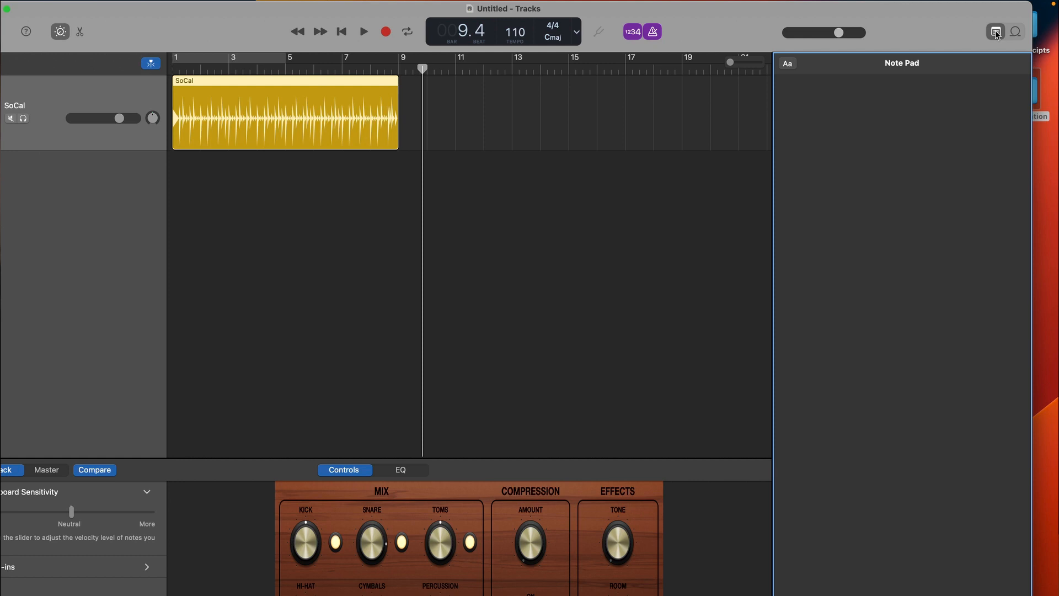
pyautogui.click(995, 31)
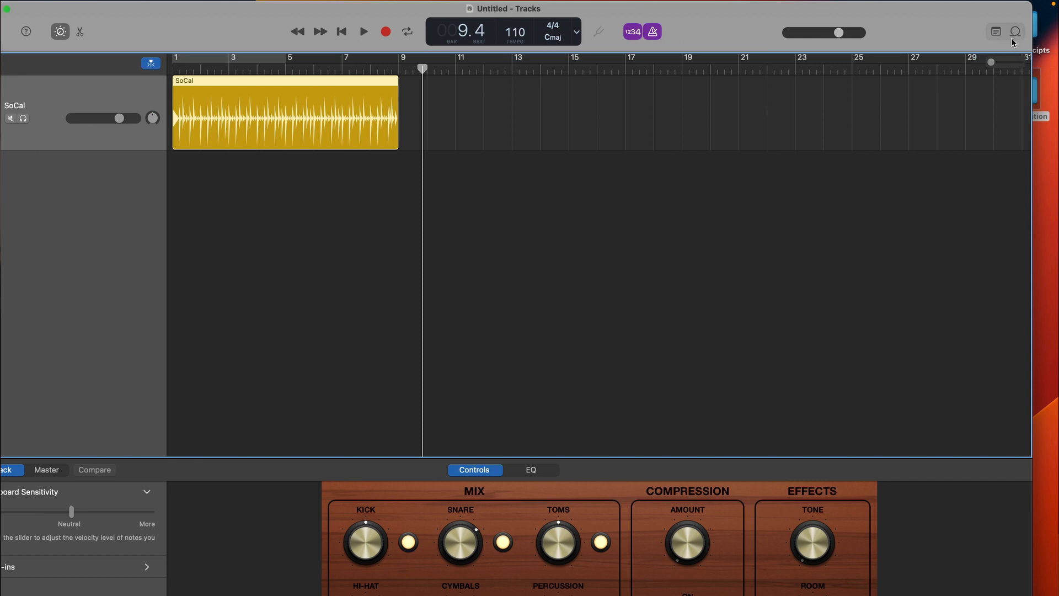
pyautogui.click(1015, 35)
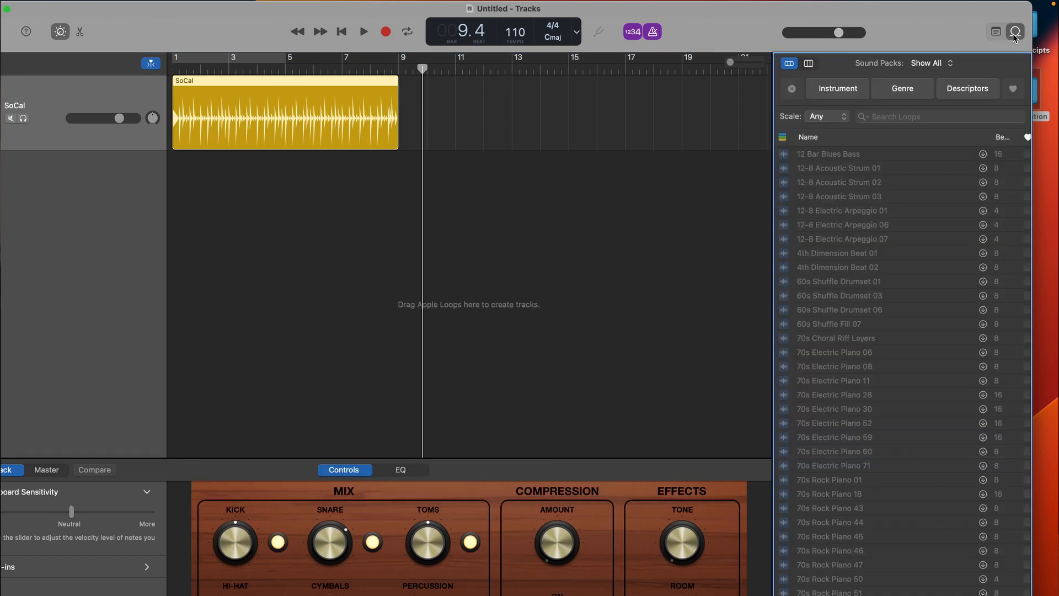
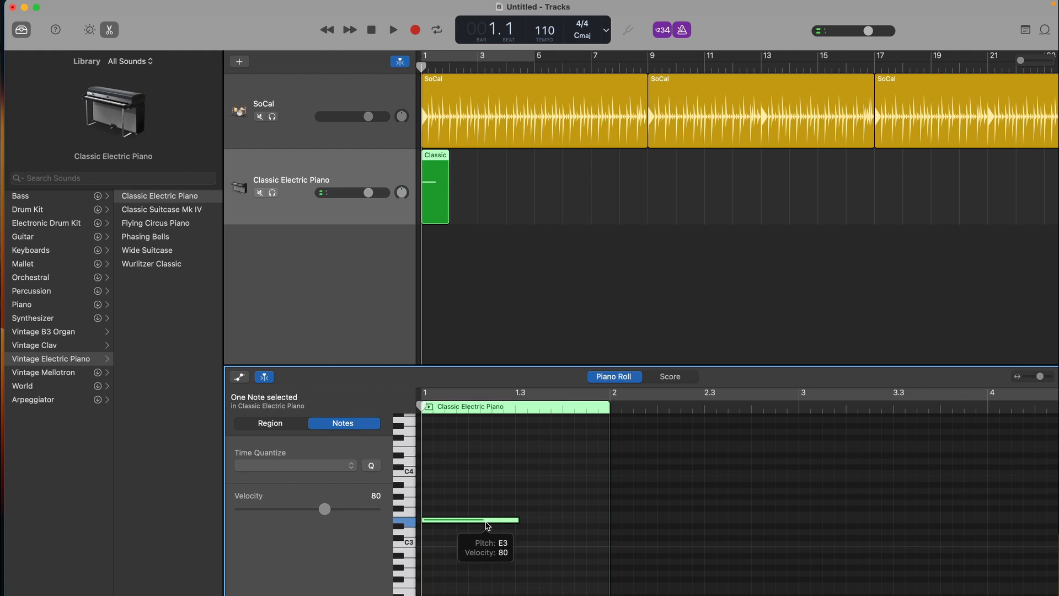
# Move the electric piano note to C3, stack copies of it on E3 and G3, and play the chord from the start.
pyautogui.moveTo(486, 522); pyautogui.dragTo(487, 548)
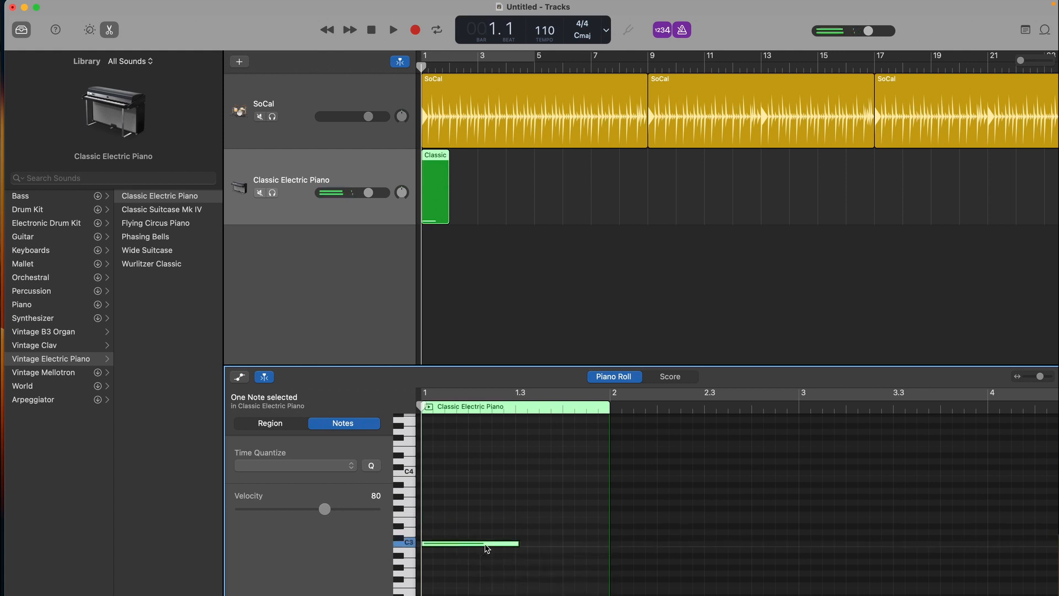
pyautogui.press('space')
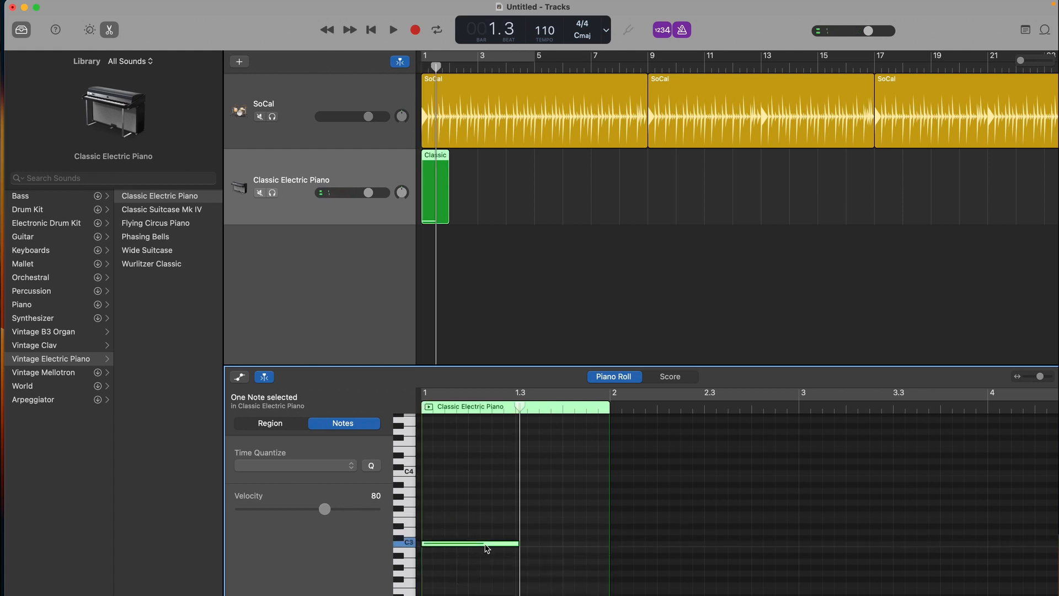
pyautogui.moveTo(486, 546); pyautogui.dragTo(485, 524)
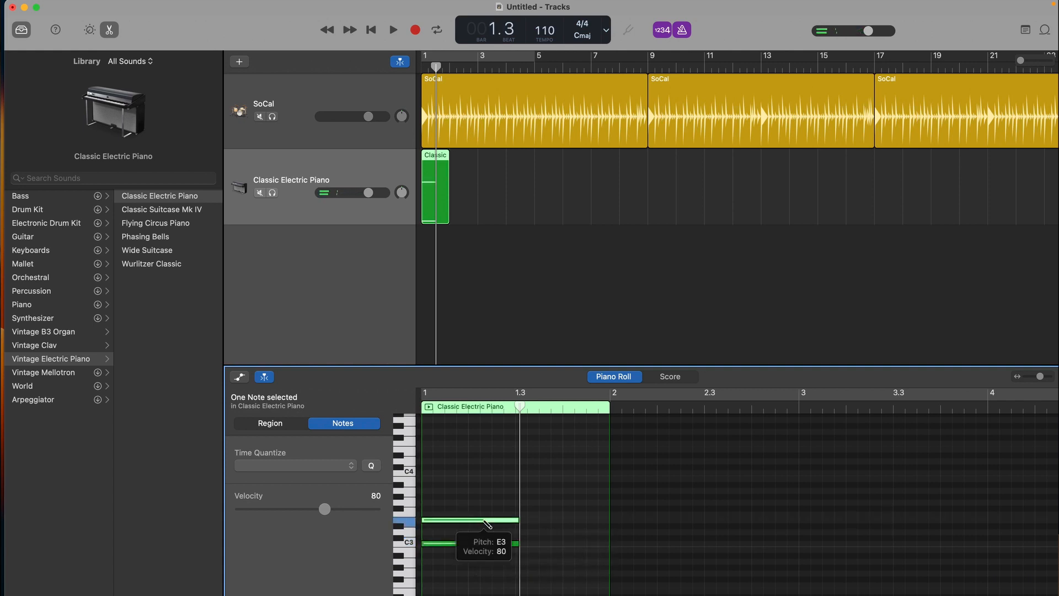
pyautogui.press('super+v')
pyautogui.moveTo(544, 546); pyautogui.dragTo(435, 503)
pyautogui.press('Return')
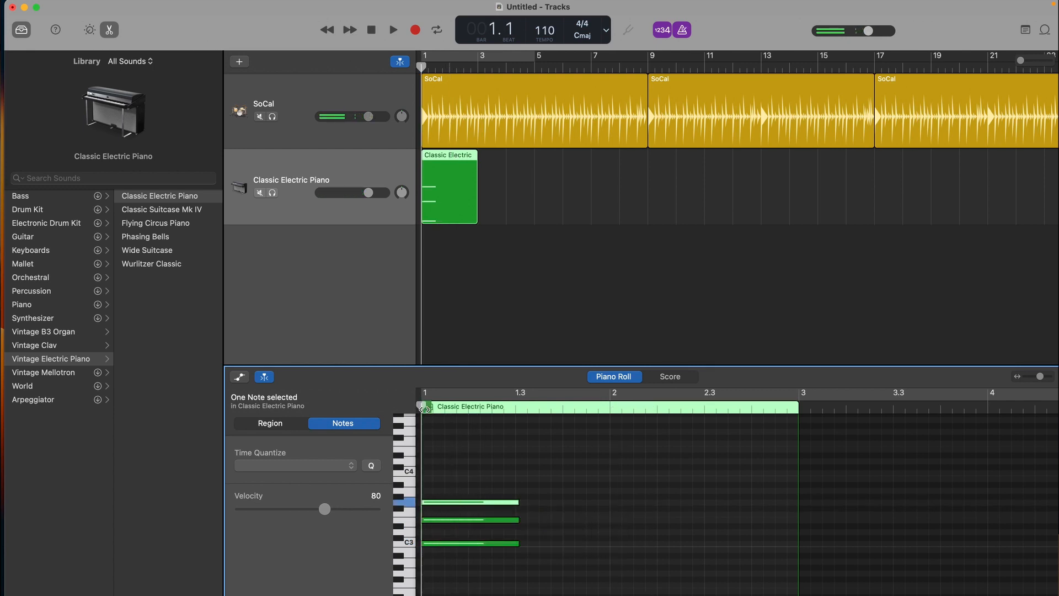
pyautogui.press('space')
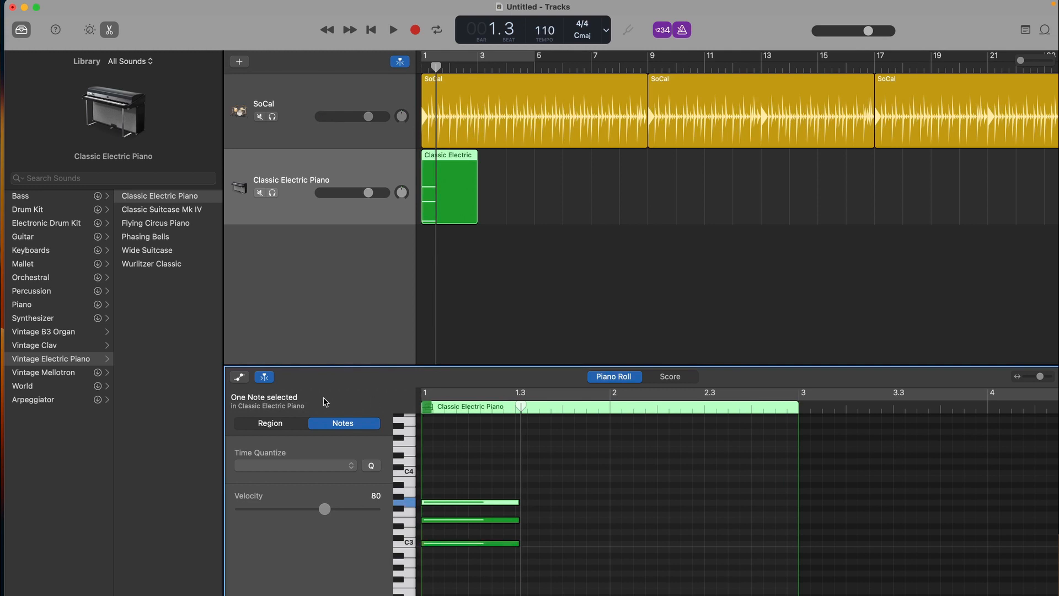
# Change the electric piano track's sound to Jazz Organ from Vintage B3 Organ and play its chord from the start.
pyautogui.click(28, 336)
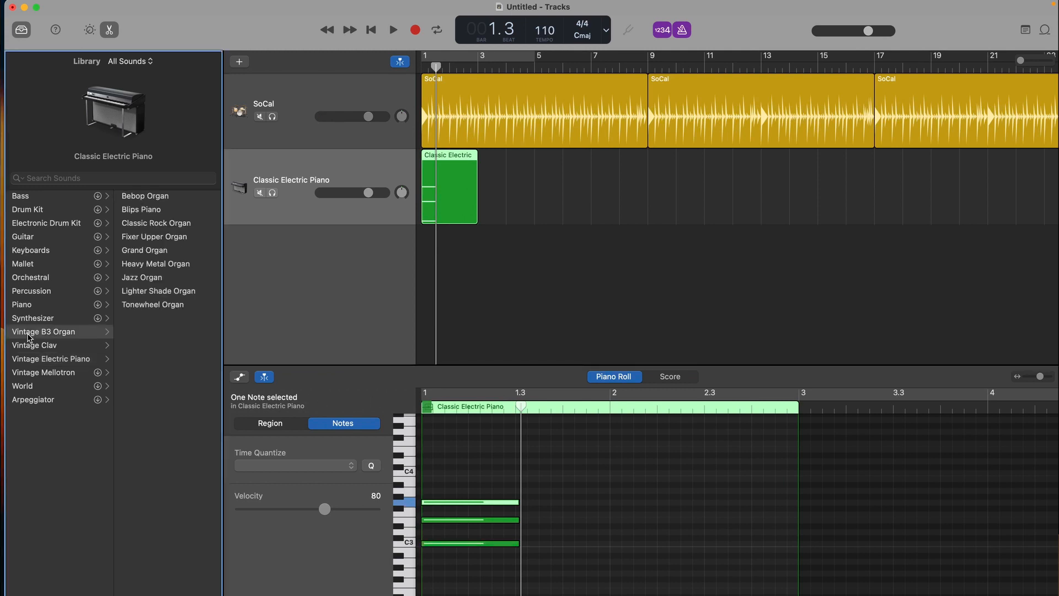
pyautogui.click(136, 279)
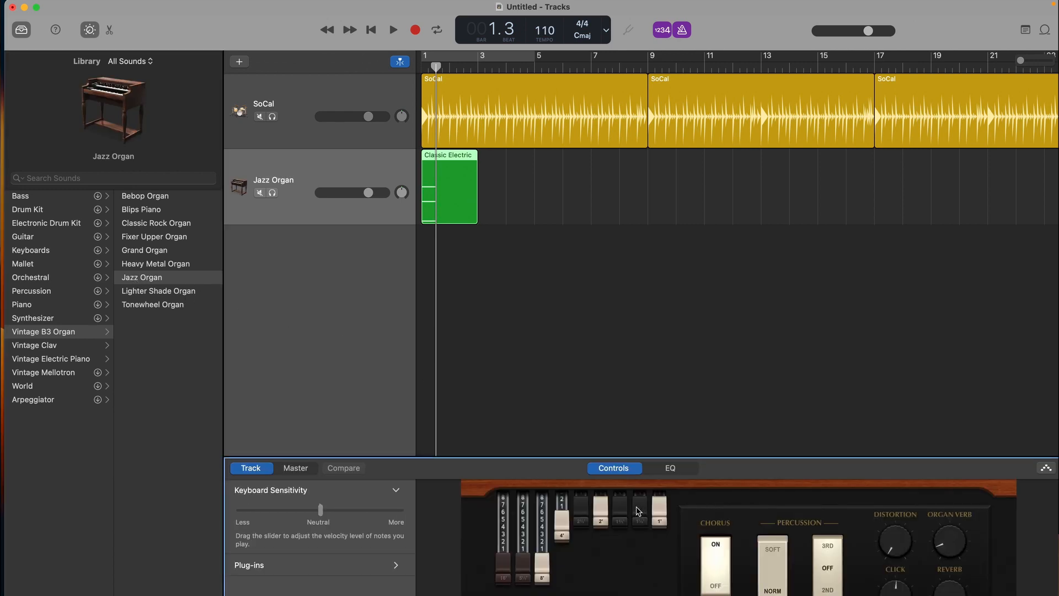
pyautogui.click(108, 27)
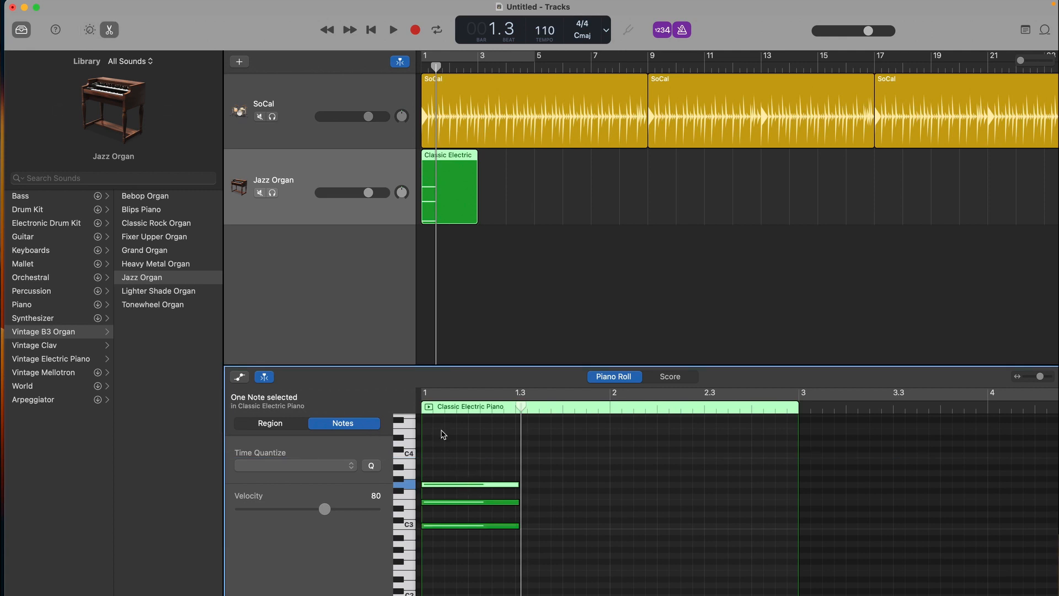
pyautogui.press('Return')
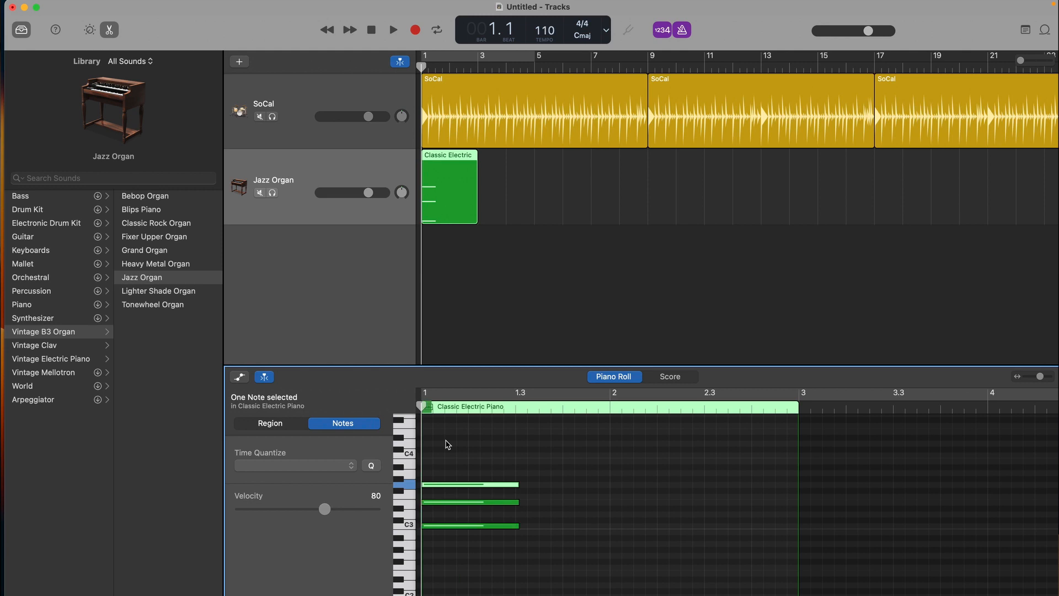
pyautogui.press('space')
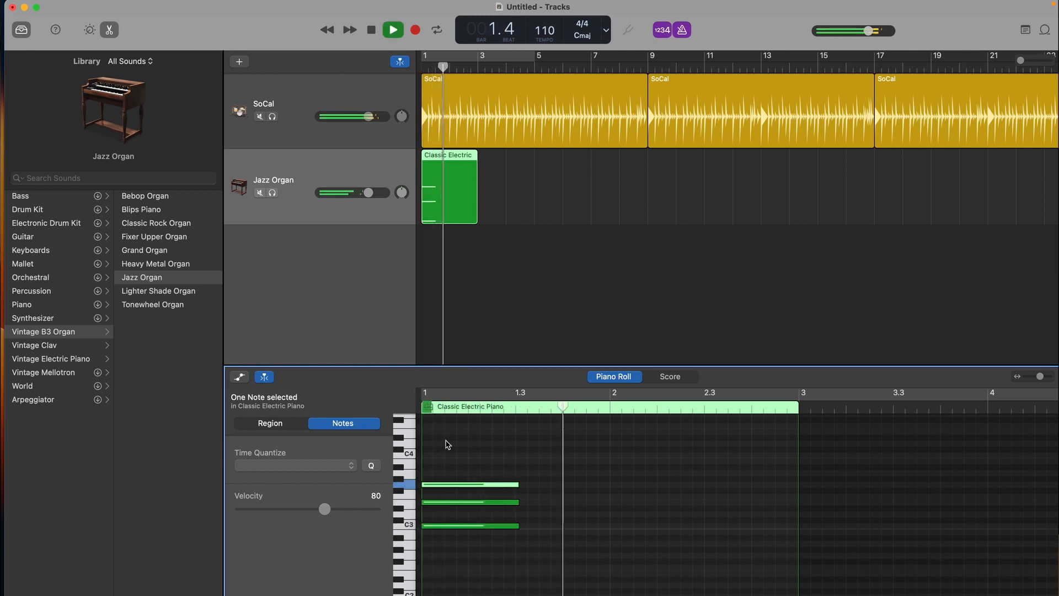
pyautogui.press('space')
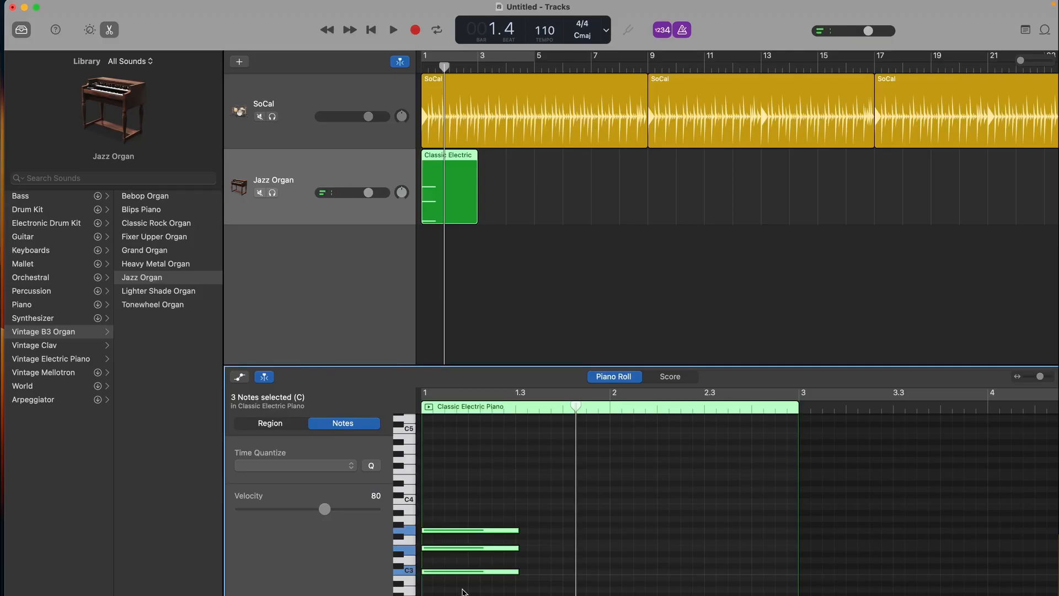
# Paste the three-note chord at 1.3 and at bar 2, raising the first copy to F3–A3–C4 and the second to C4–E4–G4.
pyautogui.click(516, 411)
pyautogui.press('super+v')
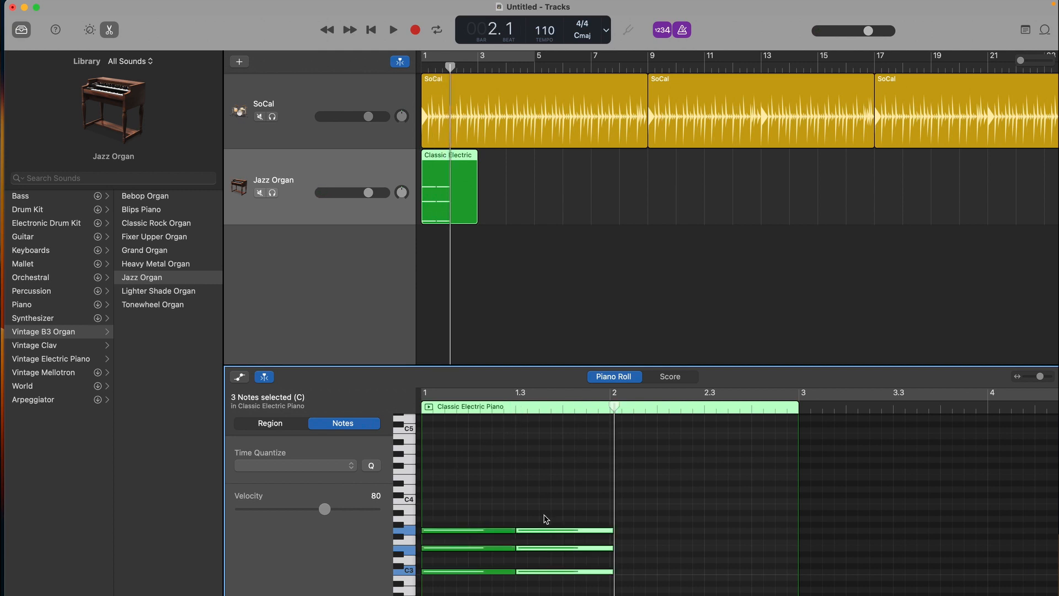
pyautogui.moveTo(545, 533); pyautogui.dragTo(547, 503)
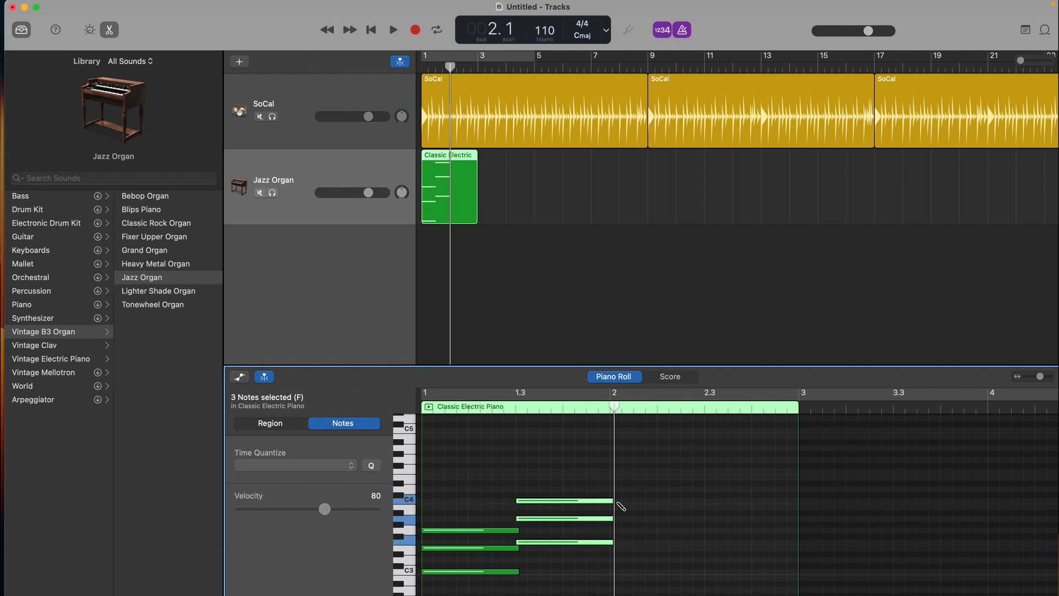
pyautogui.press('super+v')
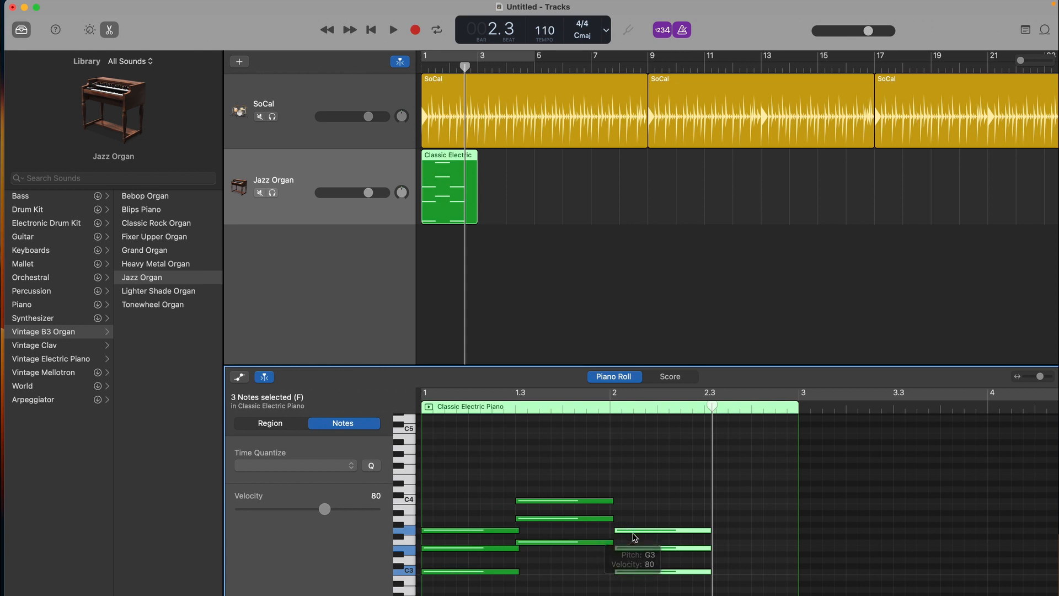
pyautogui.moveTo(631, 531); pyautogui.dragTo(634, 461)
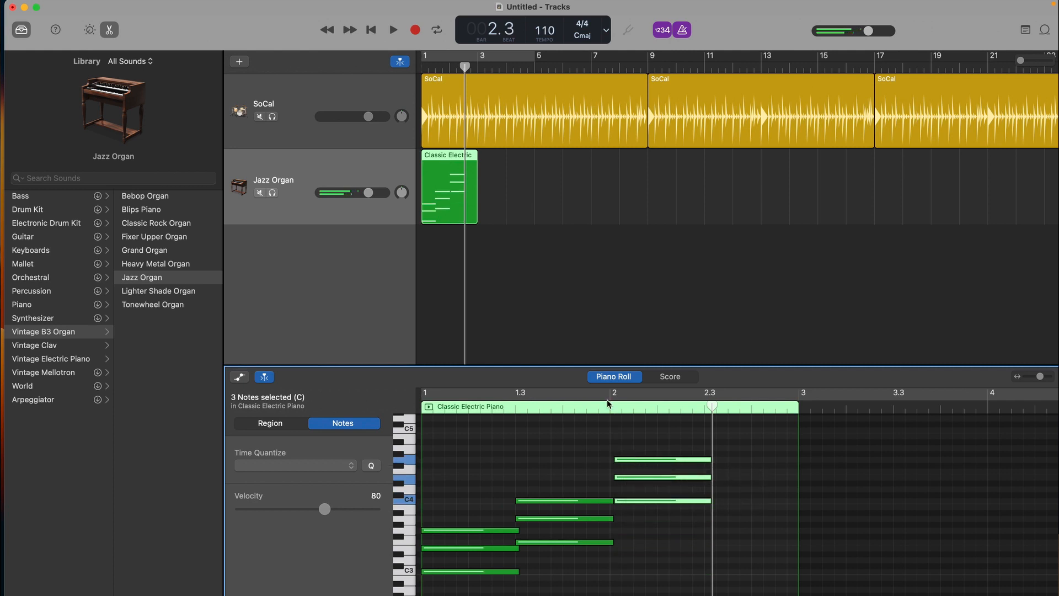
# Align the third organ chord with the start of bar 2, play the progression, and lengthen that chord to bar 3.
pyautogui.moveTo(712, 406); pyautogui.dragTo(425, 416)
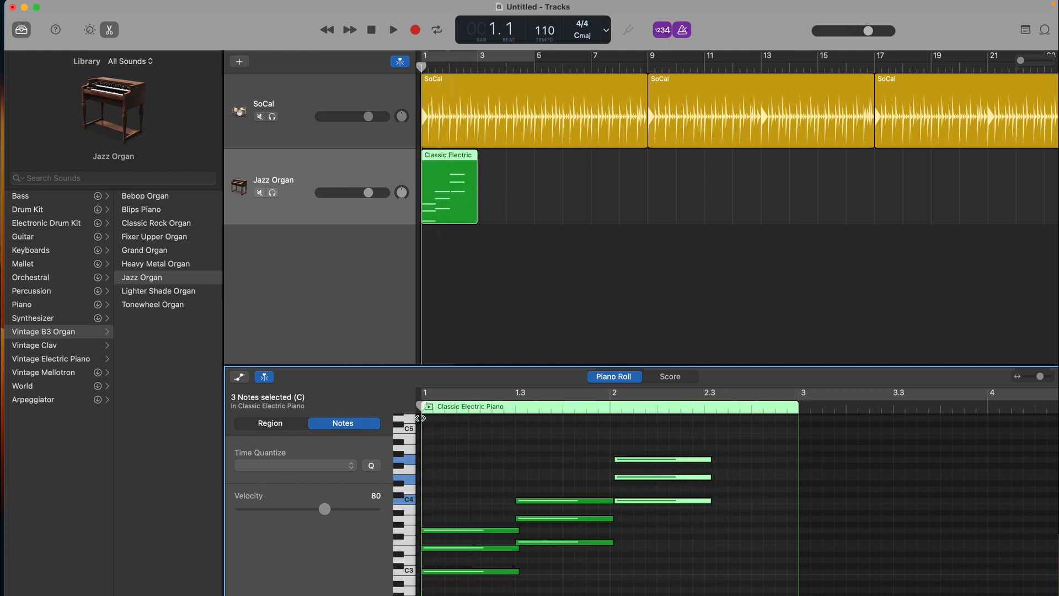
pyautogui.moveTo(637, 464); pyautogui.dragTo(633, 463)
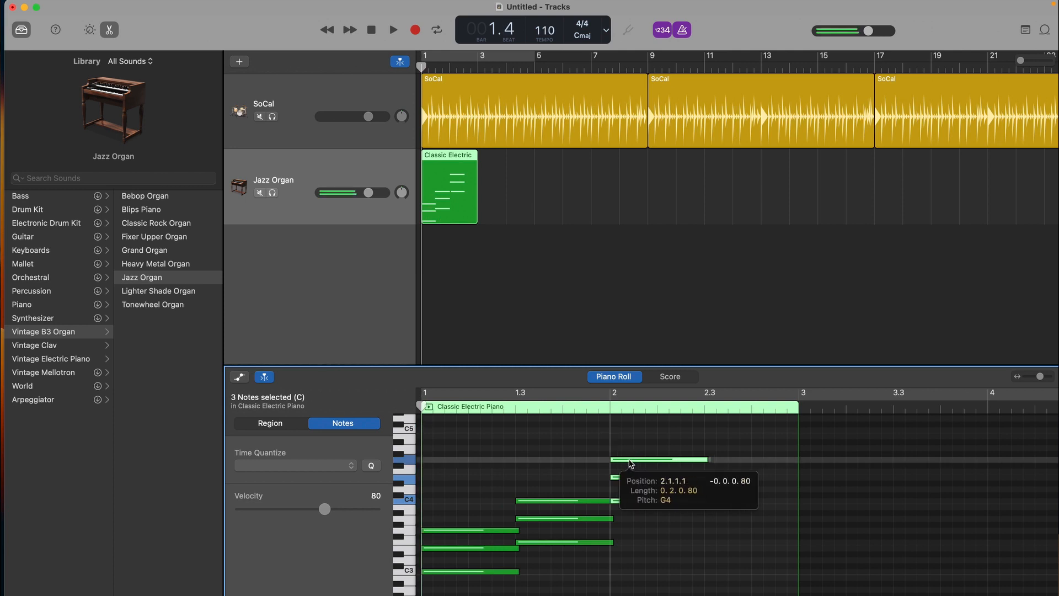
pyautogui.press('space')
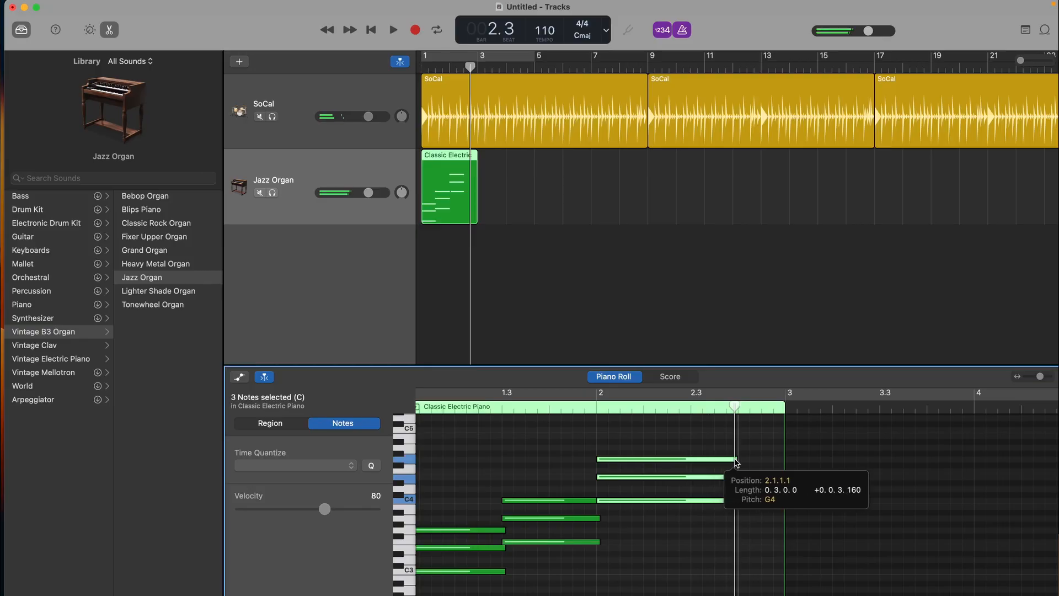
pyautogui.moveTo(732, 464); pyautogui.dragTo(785, 465)
# Loop the organ region out to about the middle of bar 12 and play it with the drums from the start.
pyautogui.click(445, 204)
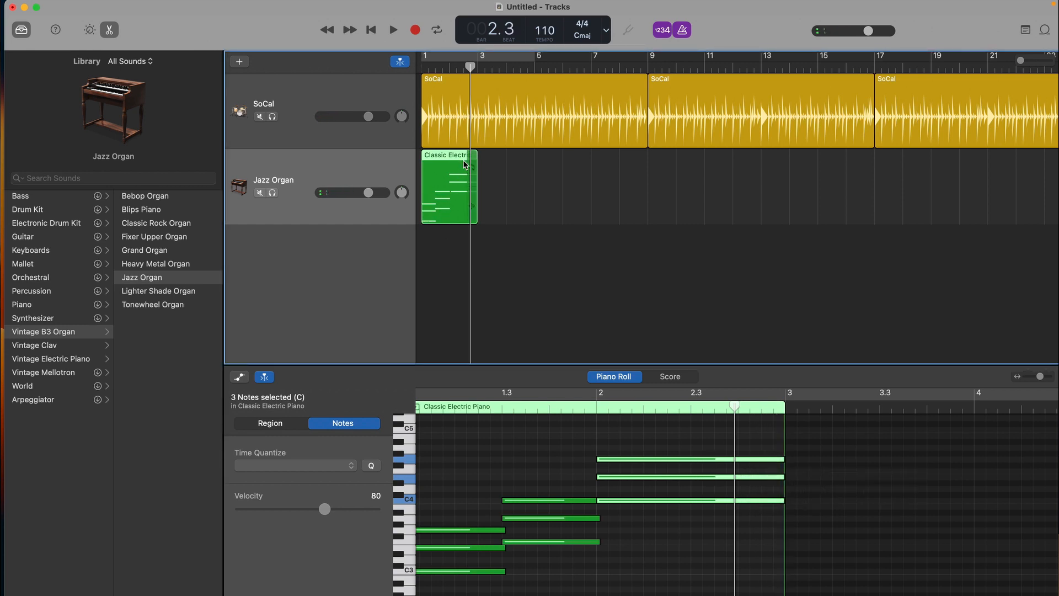
pyautogui.moveTo(478, 165); pyautogui.dragTo(747, 174)
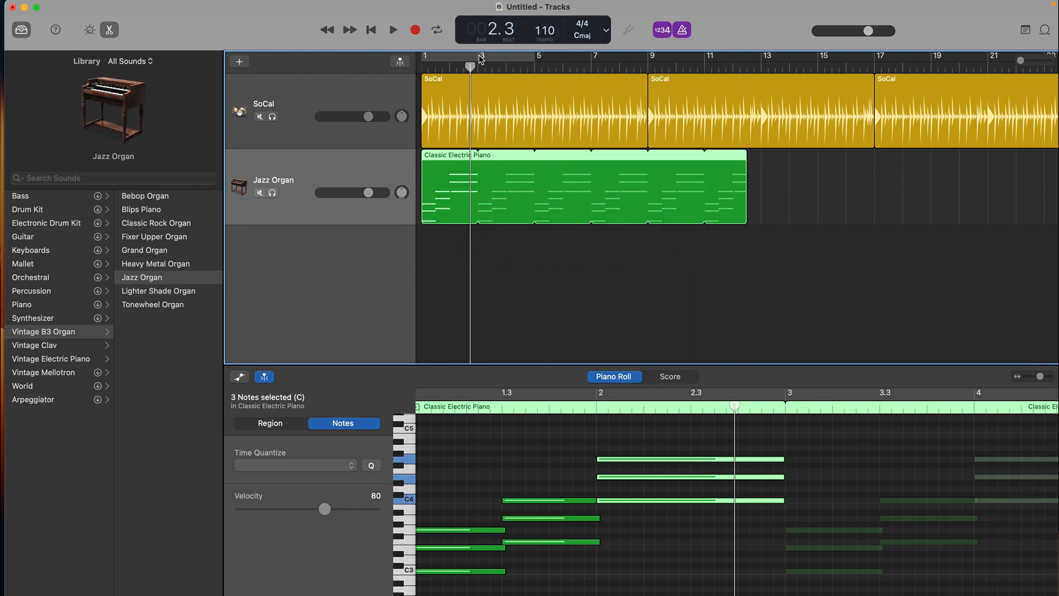
pyautogui.moveTo(470, 67); pyautogui.dragTo(413, 66)
pyautogui.press('space')
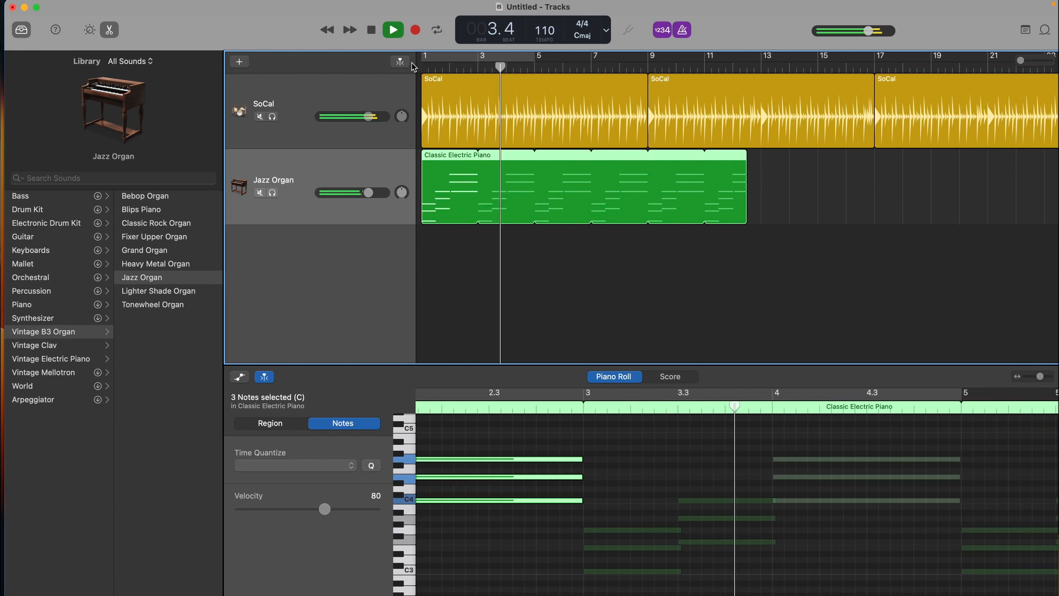
pyautogui.press('space')
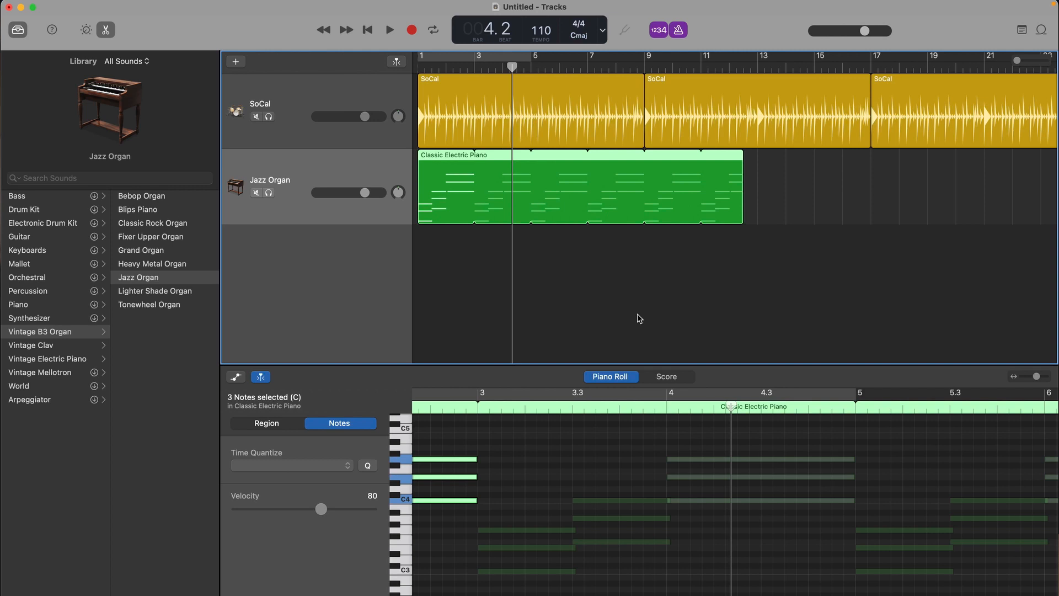
# Bring up Musical Typing for the Jazz Organ and play a few notes in the C2 octave.
pyautogui.press('super+k')
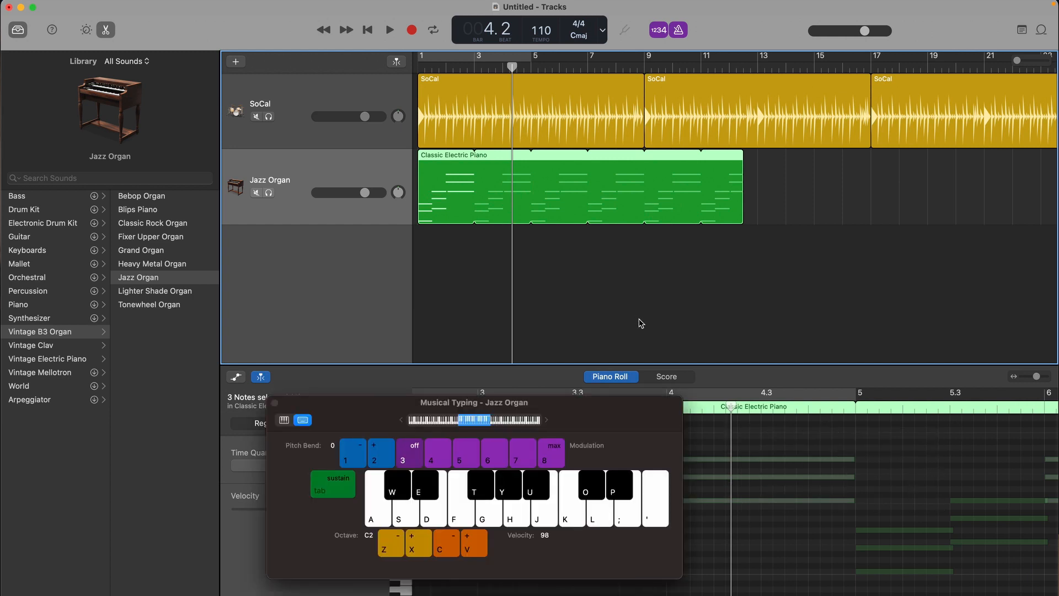
pyautogui.press('a')
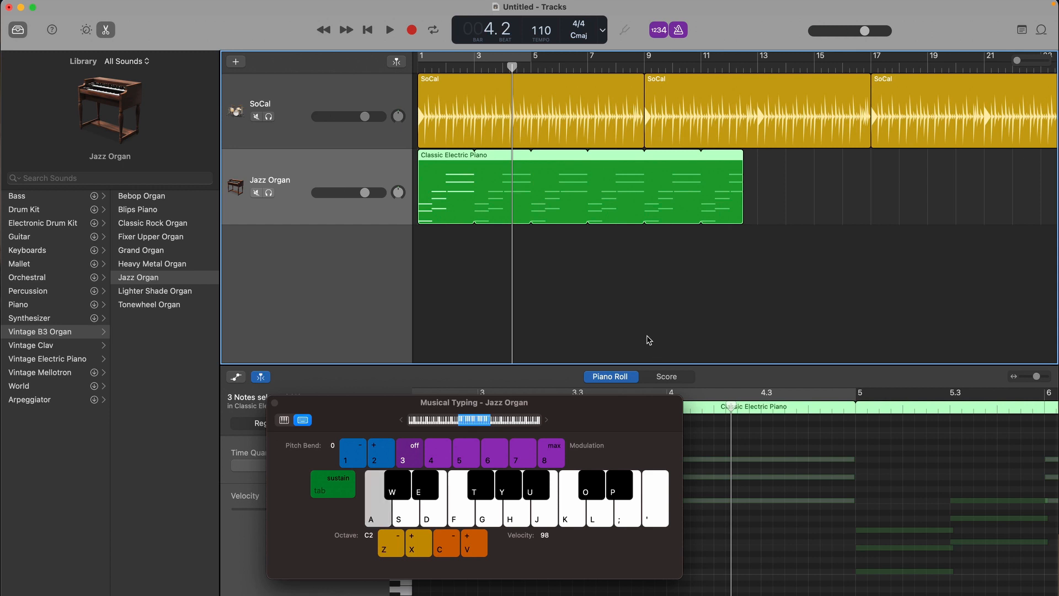
pyautogui.press('d')
pyautogui.press('f')
pyautogui.press('g')
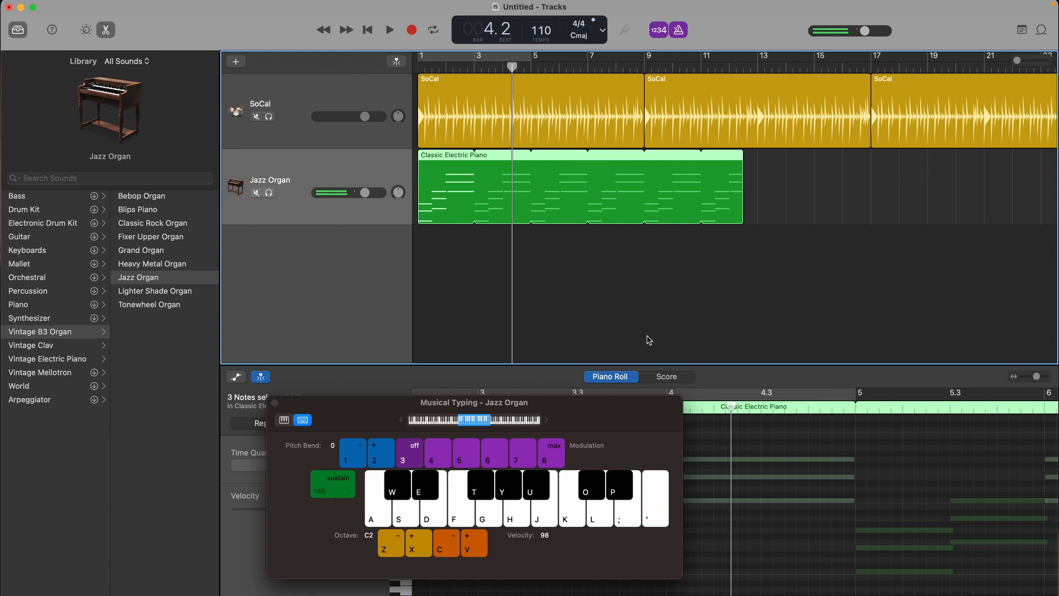
pyautogui.press('a')
pyautogui.press('f')
pyautogui.press('a')
pyautogui.press('f')
# Shift the Musical Typing keyboard up to octave C5 and play a few organ notes there.
pyautogui.click(504, 420)
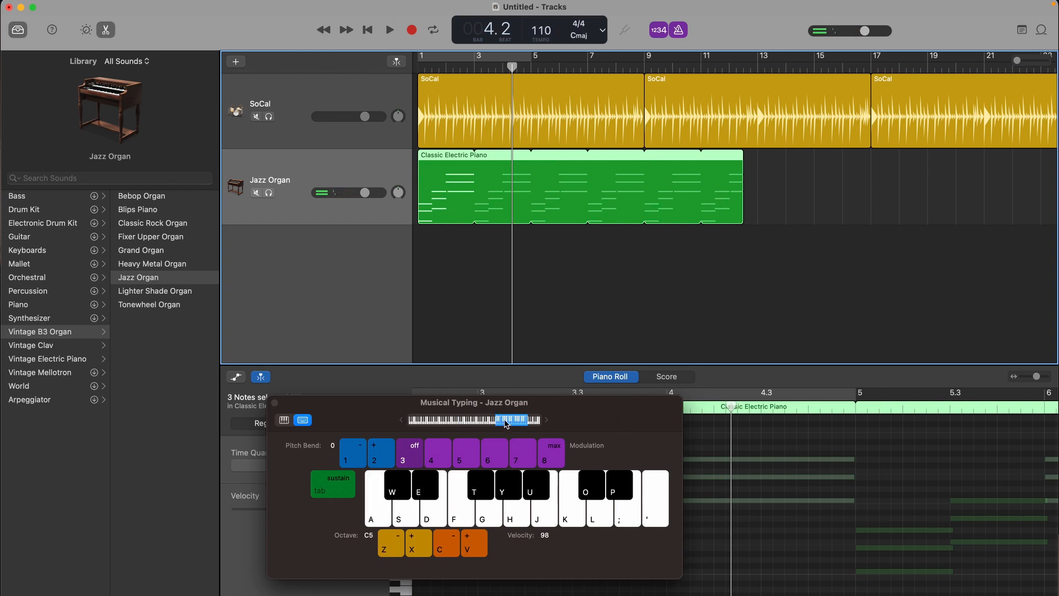
pyautogui.press('a')
pyautogui.press('d')
pyautogui.press('g')
pyautogui.press('a')
pyautogui.press('d')
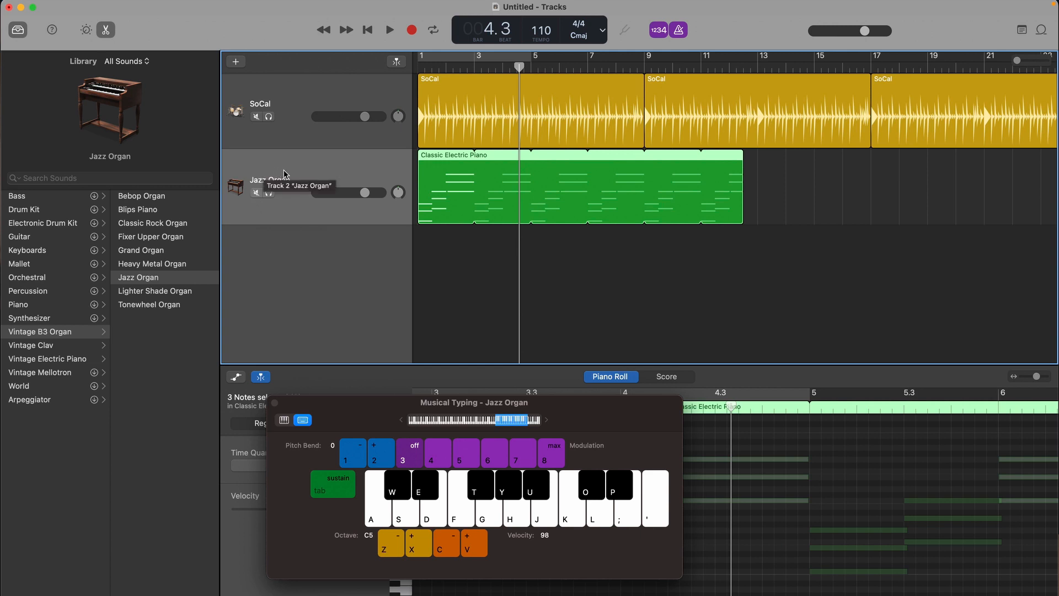
# Mute and unmute the Jazz Organ track, and solo it to hear it briefly without the drums.
pyautogui.click(257, 193)
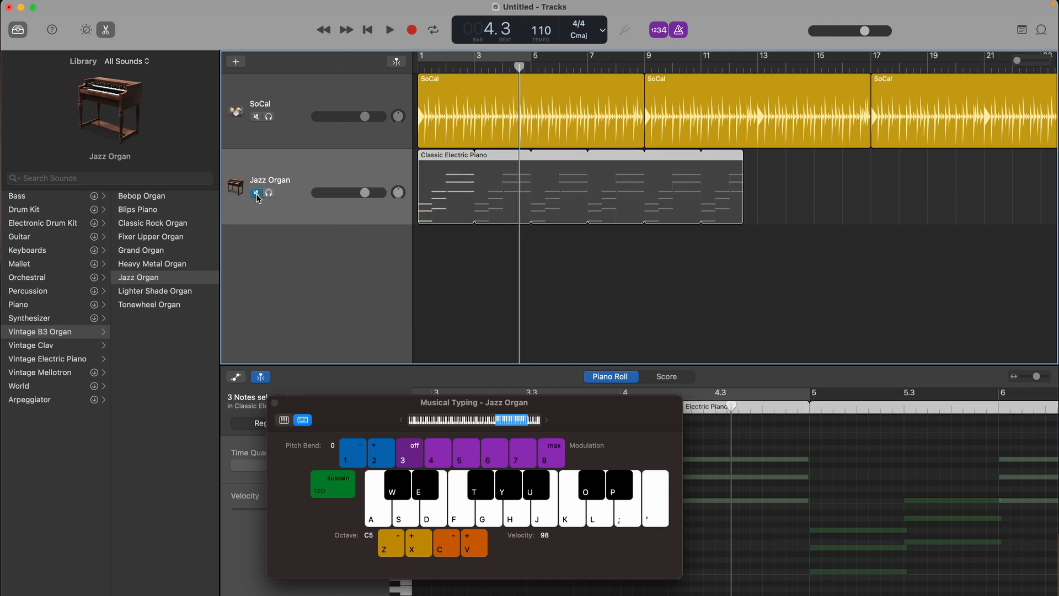
pyautogui.click(256, 193)
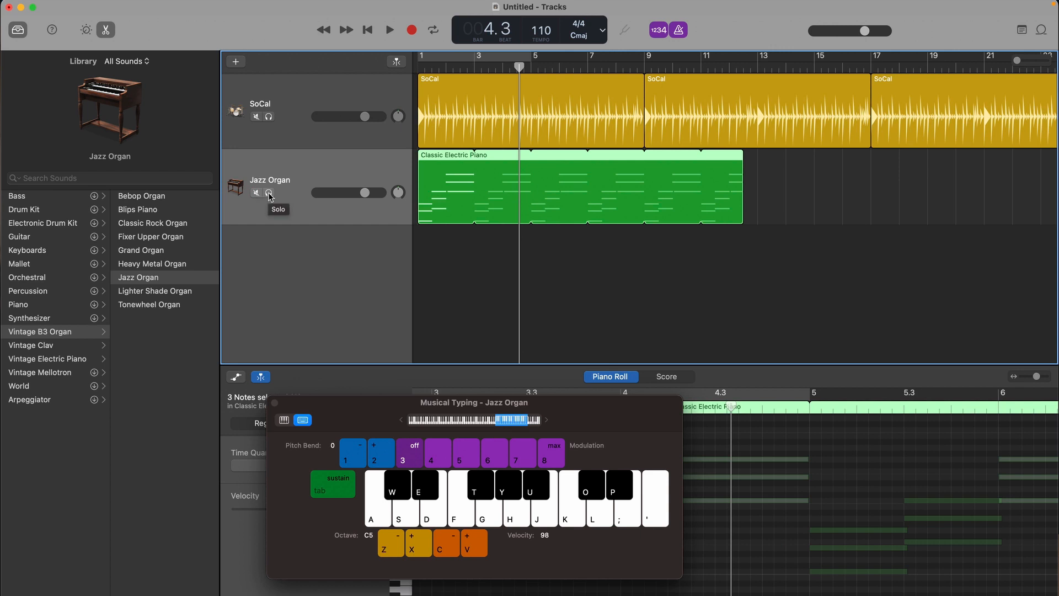
pyautogui.click(269, 193)
pyautogui.press('space')
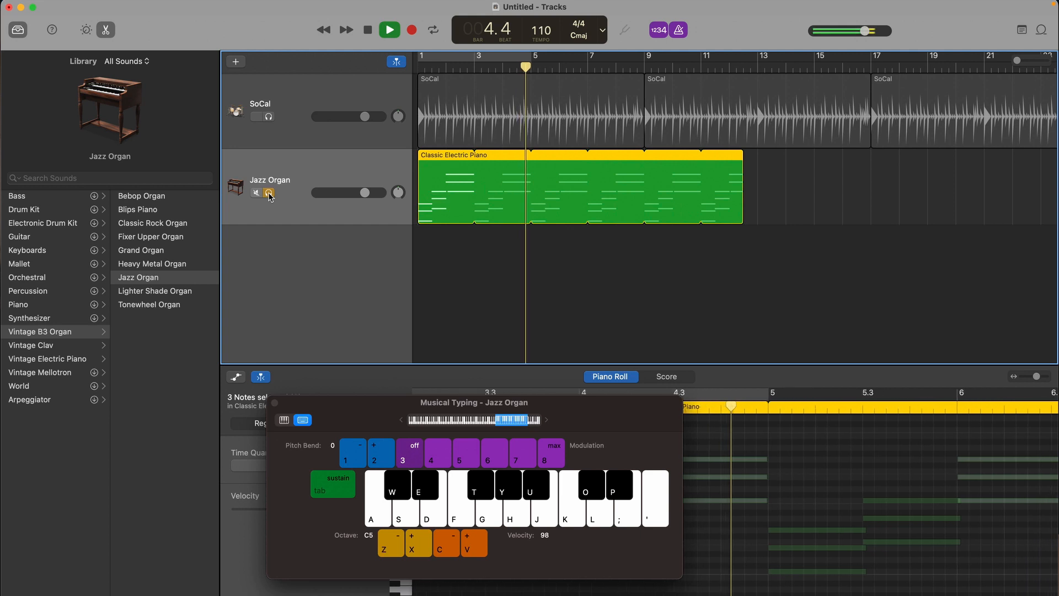
pyautogui.press('space')
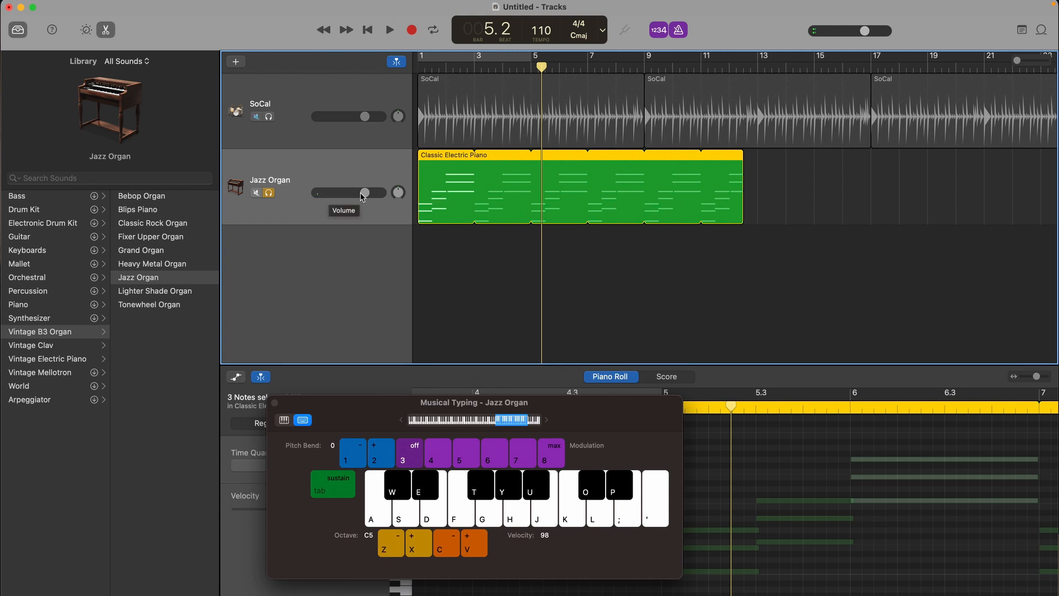
# Lower the Jazz Organ track's volume slightly during playback.
pyautogui.press('space')
pyautogui.moveTo(369, 197); pyautogui.dragTo(364, 197)
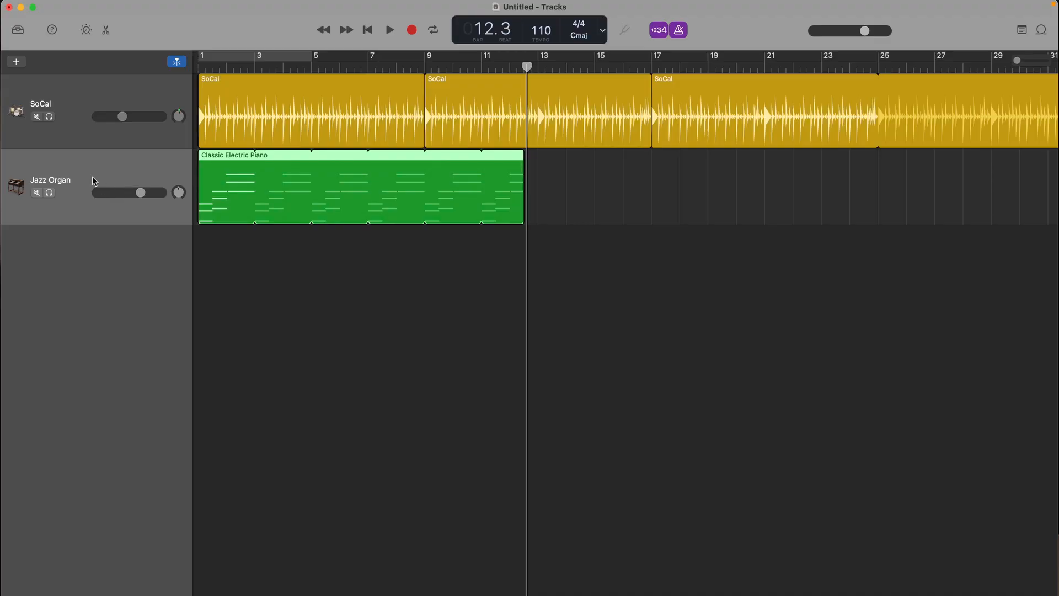
# Show the Jazz Organ's Smart Controls and add a Channel EQ to its plug-ins below the B3 instrument.
pyautogui.click(86, 31)
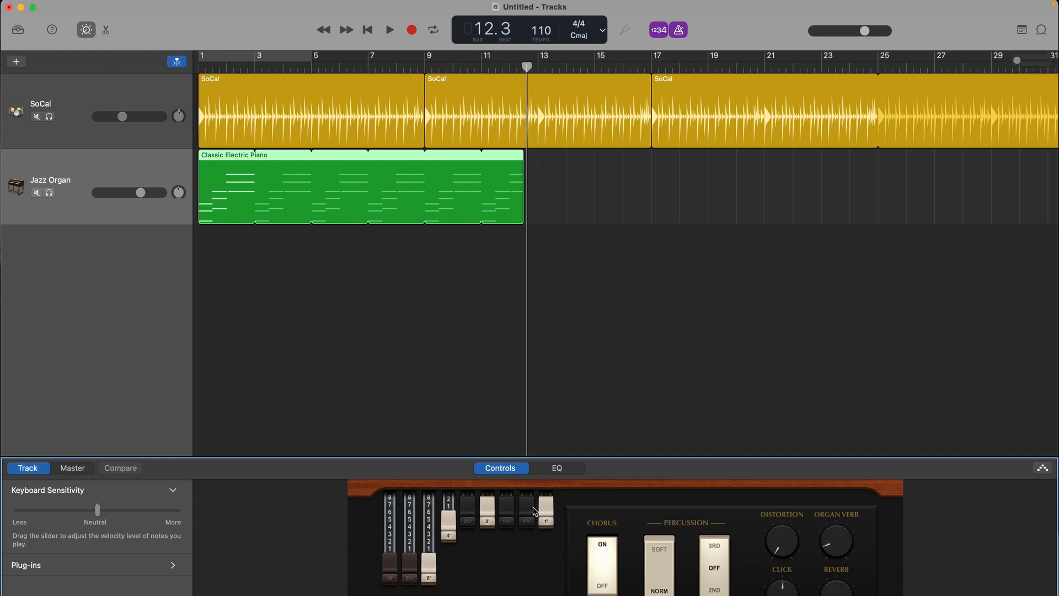
pyautogui.click(48, 569)
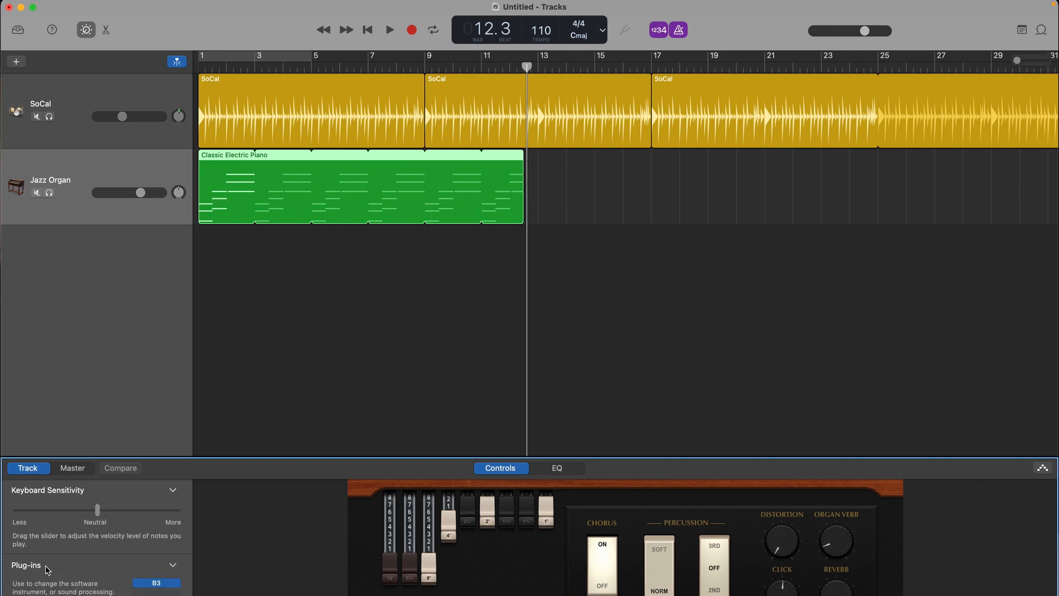
pyautogui.scroll(-2, 60, 572)
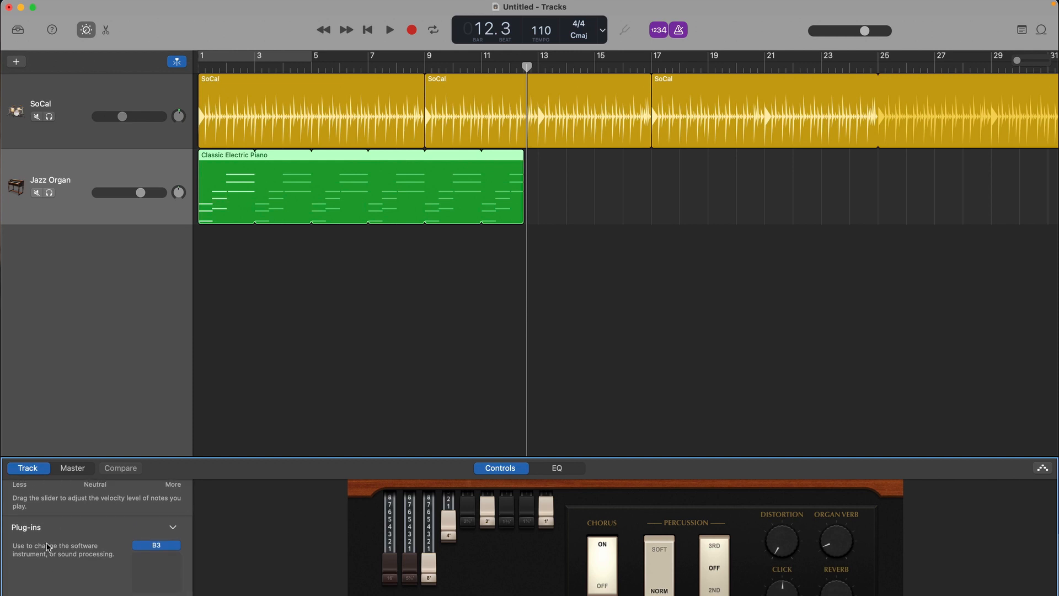
pyautogui.click(147, 549)
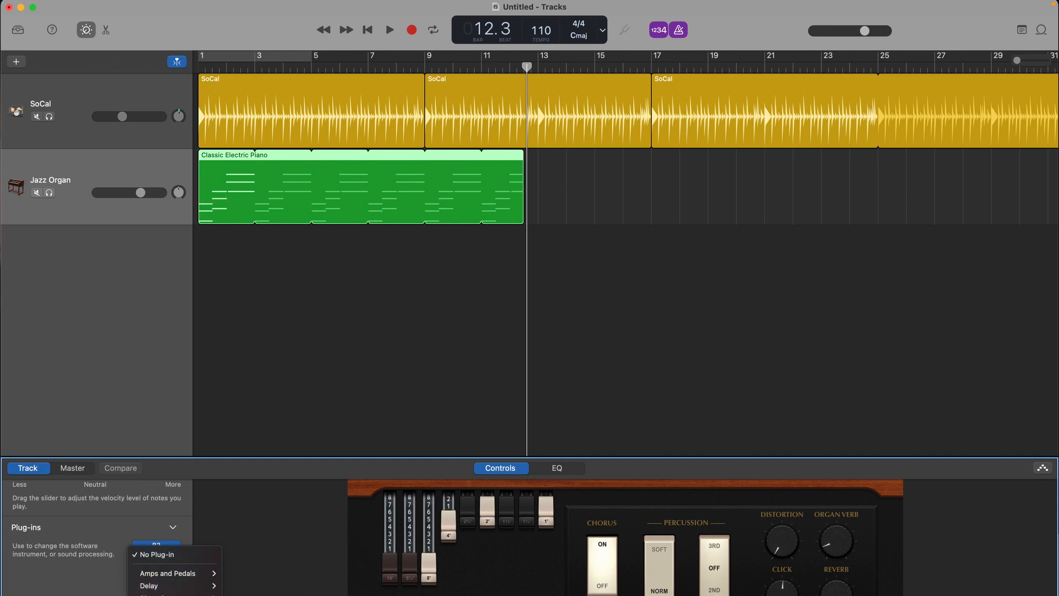
pyautogui.click(238, 594)
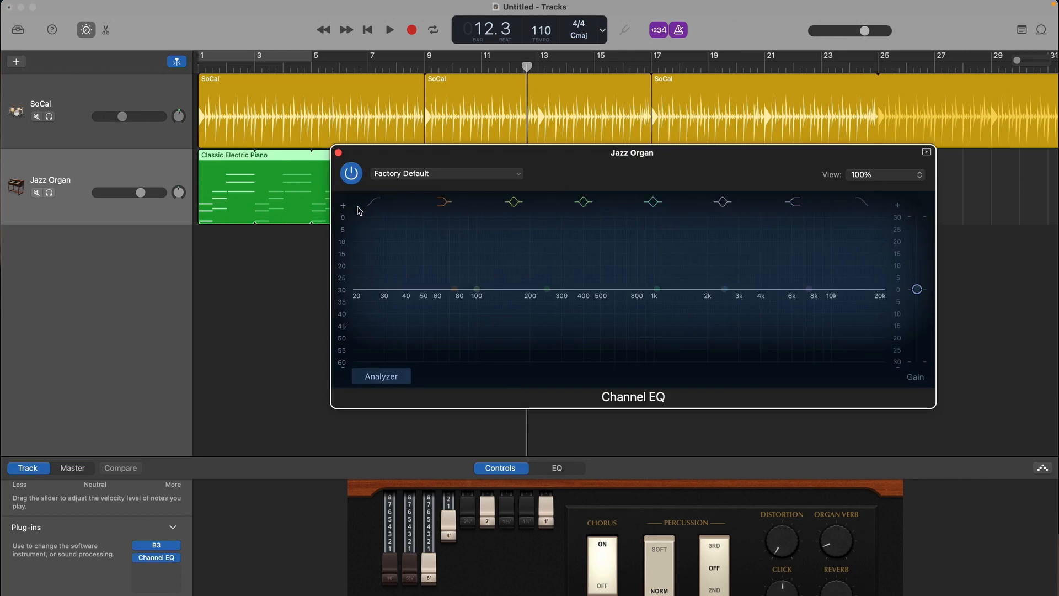
# Enable the Channel EQ's low cut at about 300 Hz and bring its high cut down to about 5 kHz.
pyautogui.click(374, 202)
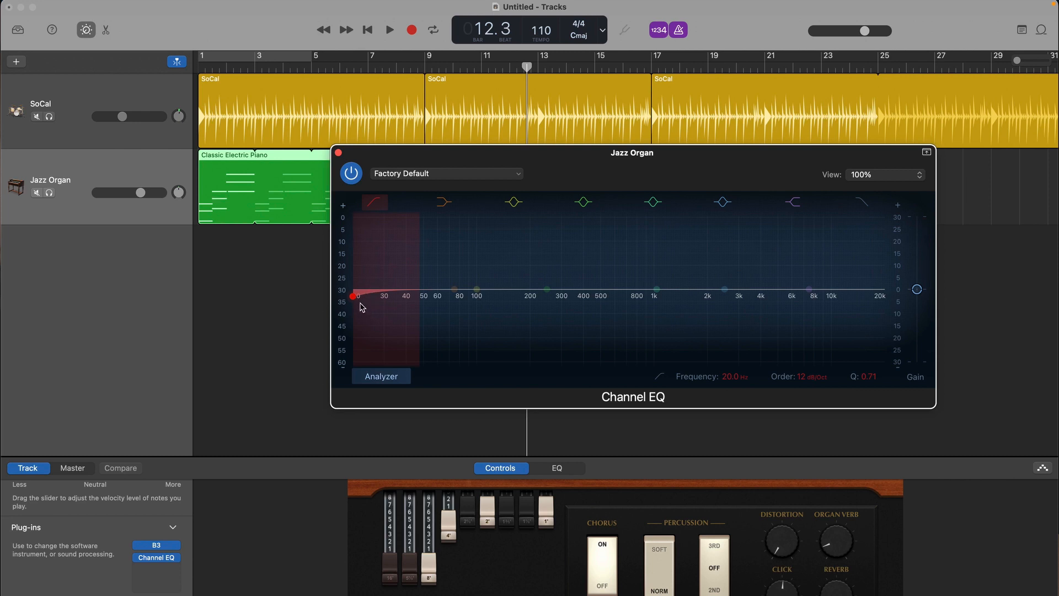
pyautogui.moveTo(354, 298); pyautogui.dragTo(573, 297)
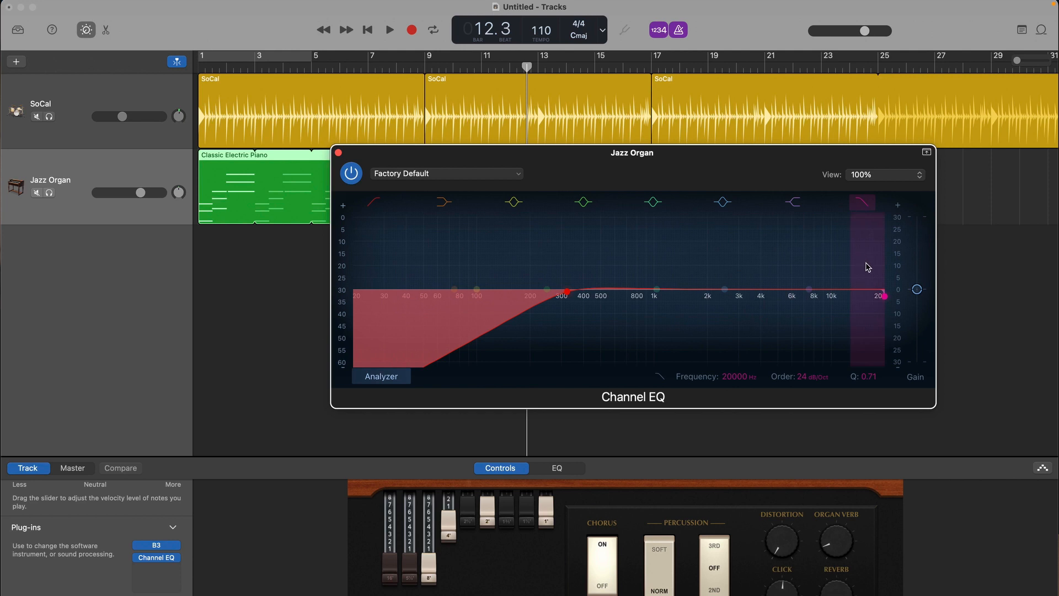
pyautogui.moveTo(883, 296); pyautogui.dragTo(782, 297)
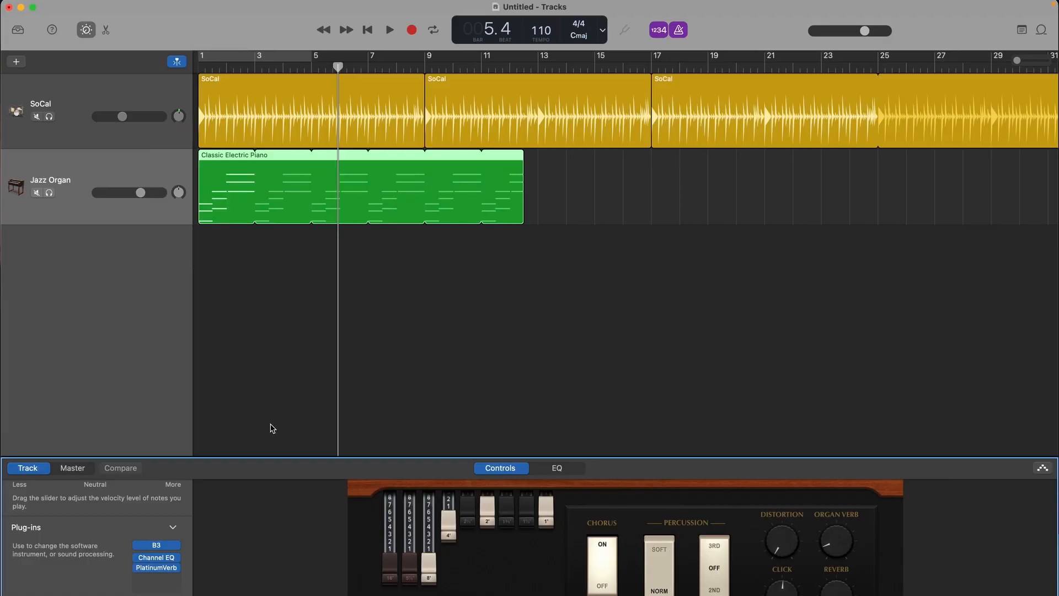
# Show the organ region in the Piano Roll and try to shorten the C4 note at 1.3, leaving no notes selected.
pyautogui.click(106, 31)
pyautogui.click(358, 496)
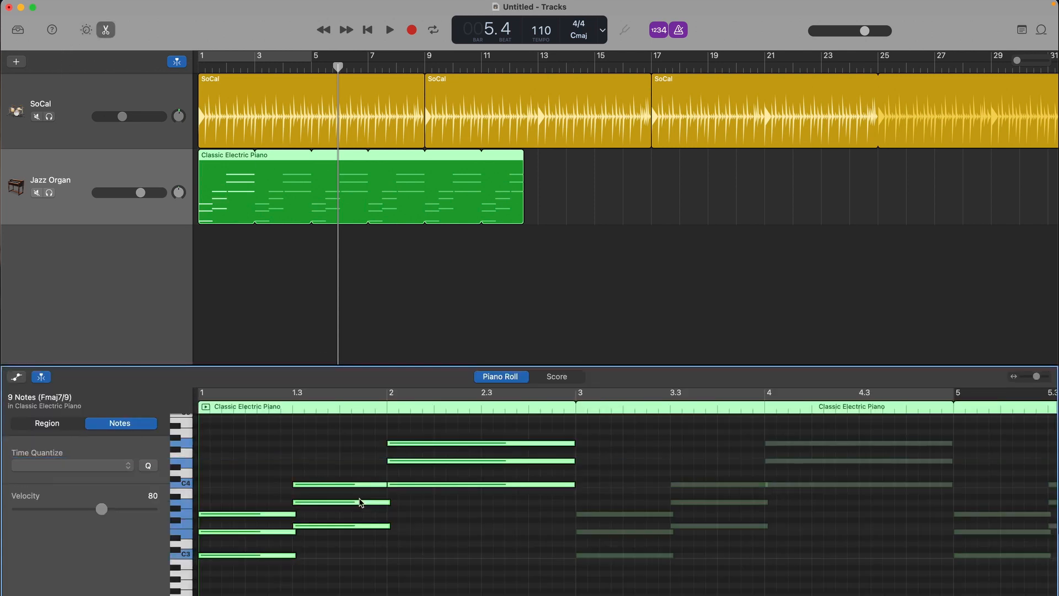
pyautogui.click(356, 485)
pyautogui.moveTo(389, 485); pyautogui.dragTo(359, 490)
pyautogui.click(351, 462)
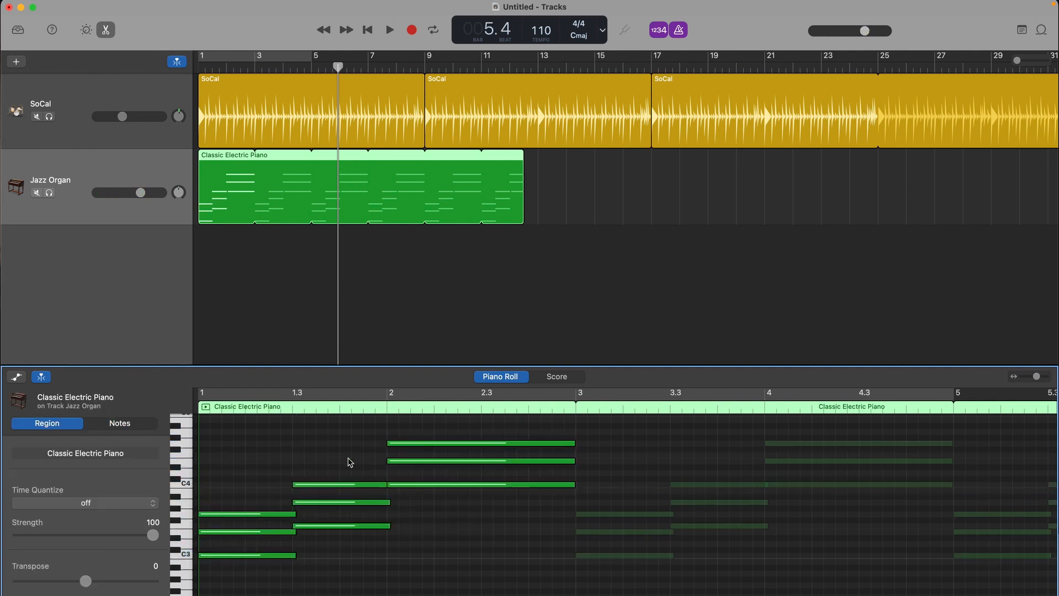
# Toggle the Library and the editor on and off, and switch to the Smart Controls.
pyautogui.press('y')
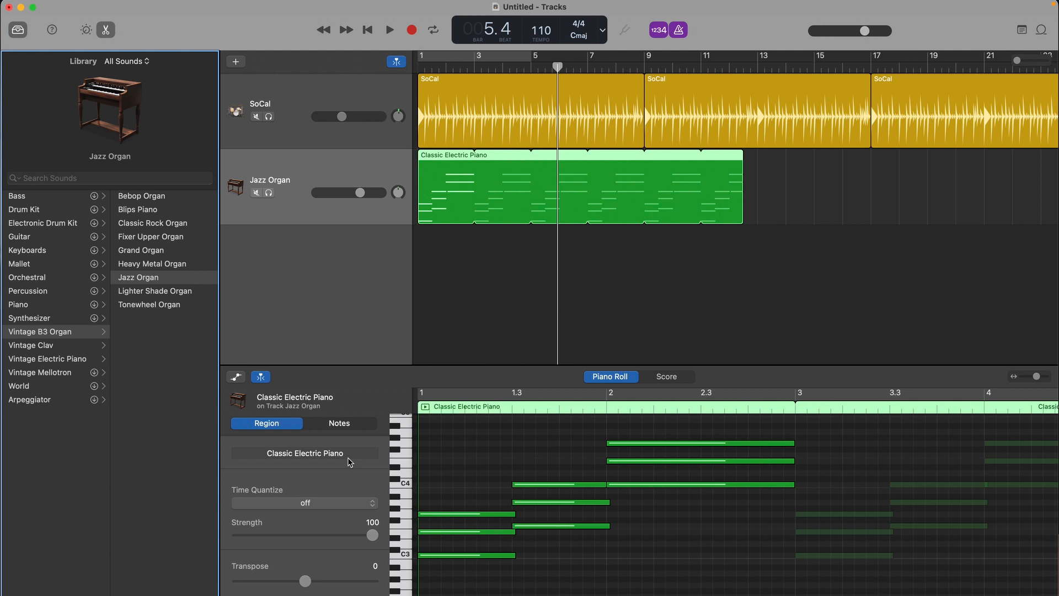
pyautogui.press('y')
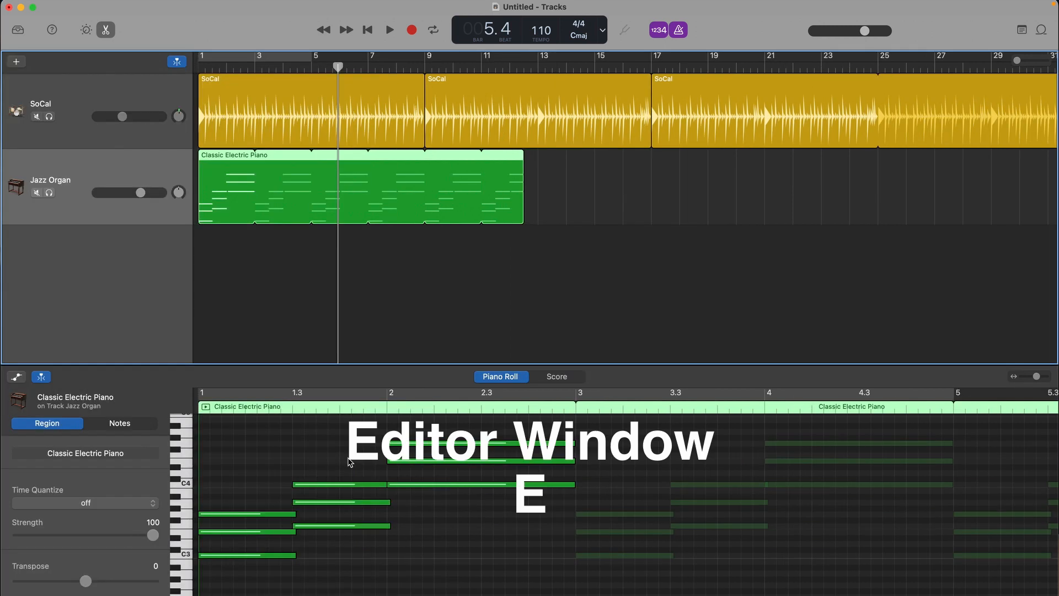
pyautogui.press('e')
pyautogui.press('e')
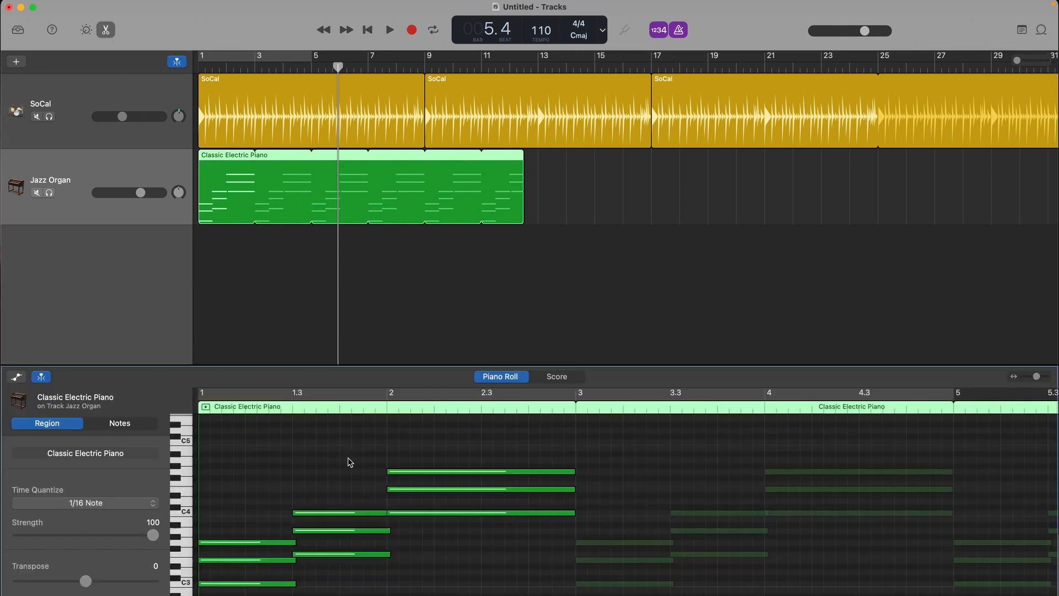
pyautogui.press('b')
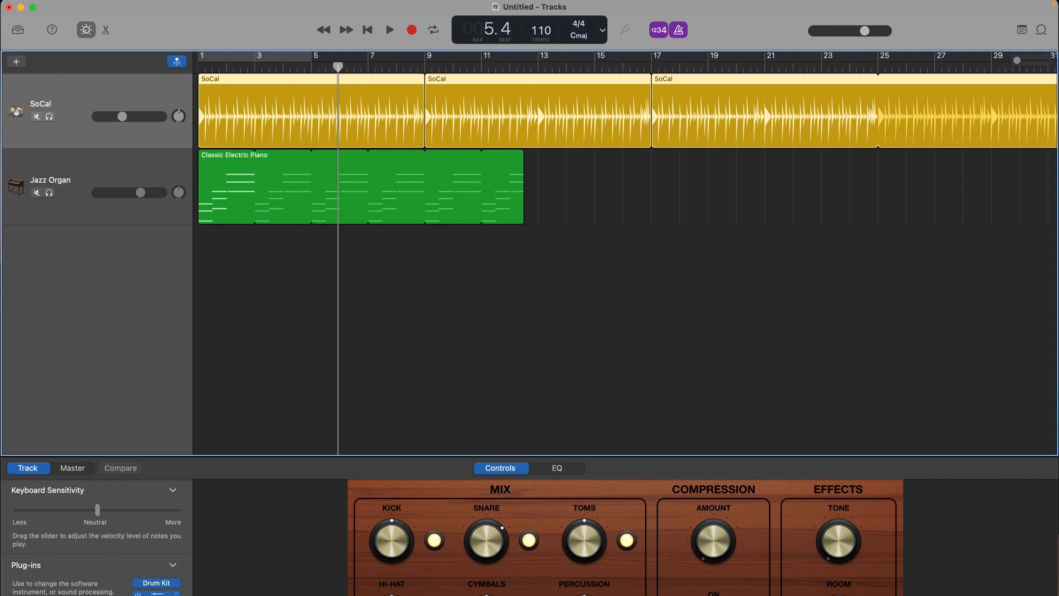
pyautogui.scroll(-3, 138, 574)
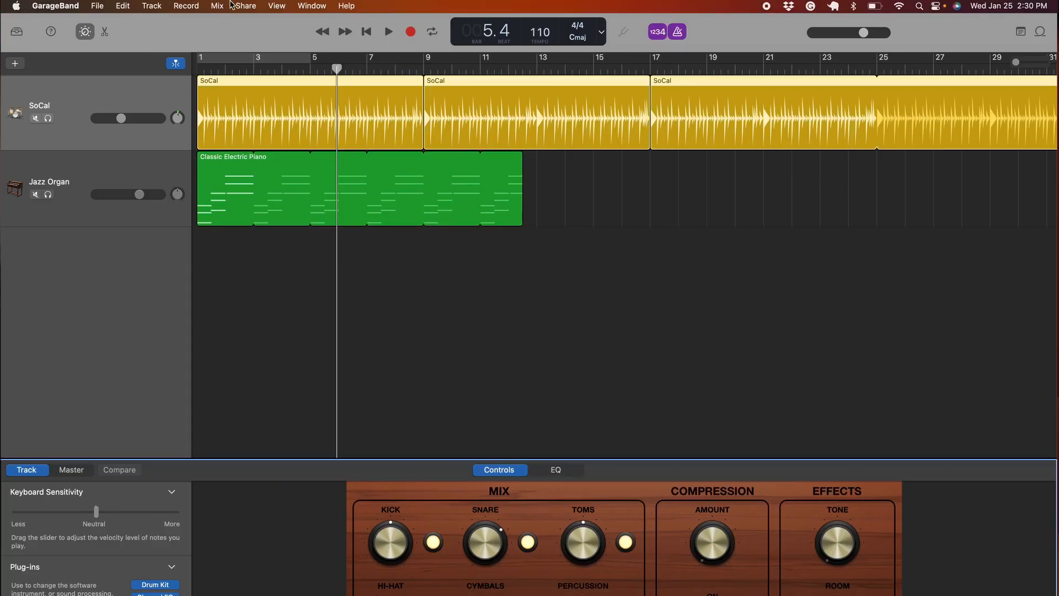
# Prepare a song export to disk named GB_Lesson, with the iCloud Desktop as the destination.
pyautogui.click(240, 7)
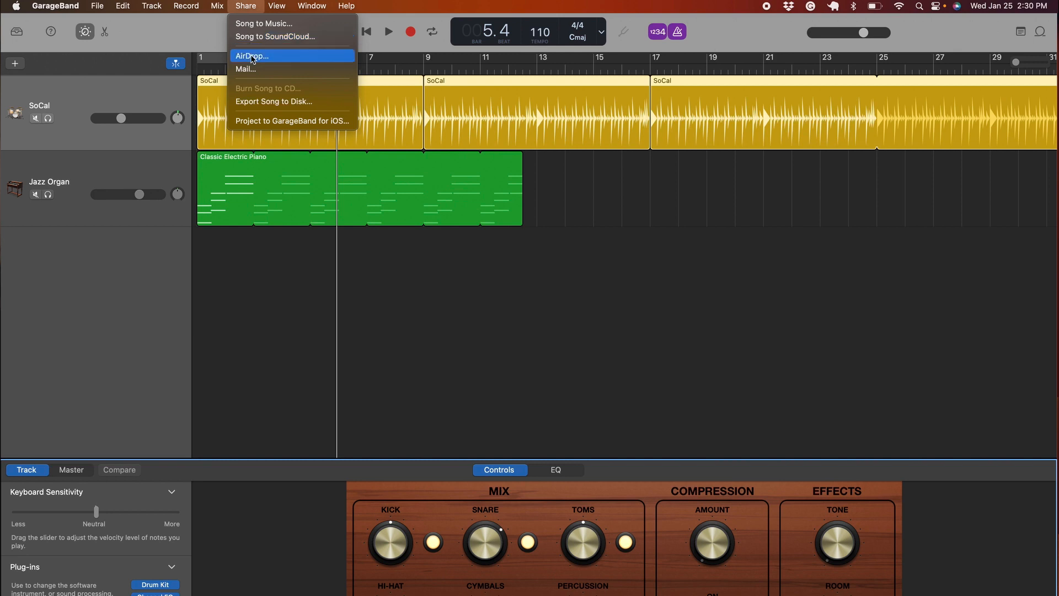
pyautogui.click(256, 101)
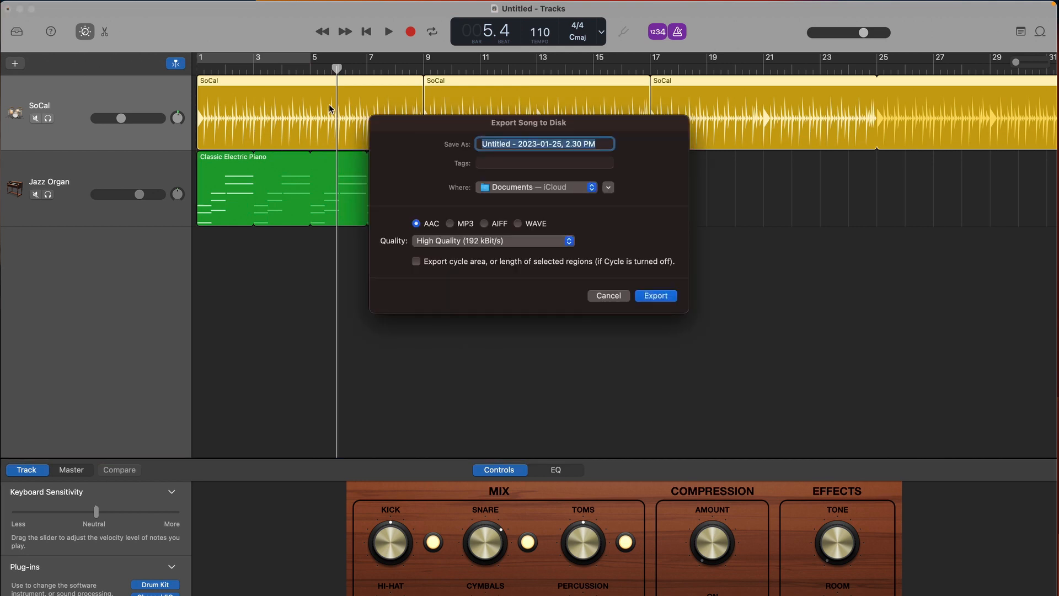
pyautogui.doubleClick(497, 143)
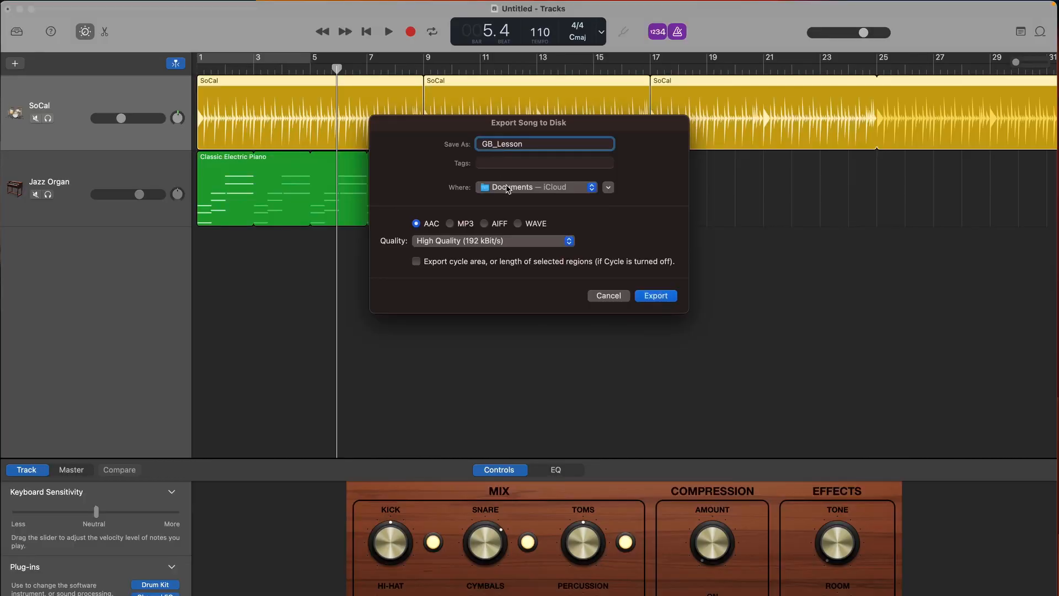
pyautogui.click(508, 188)
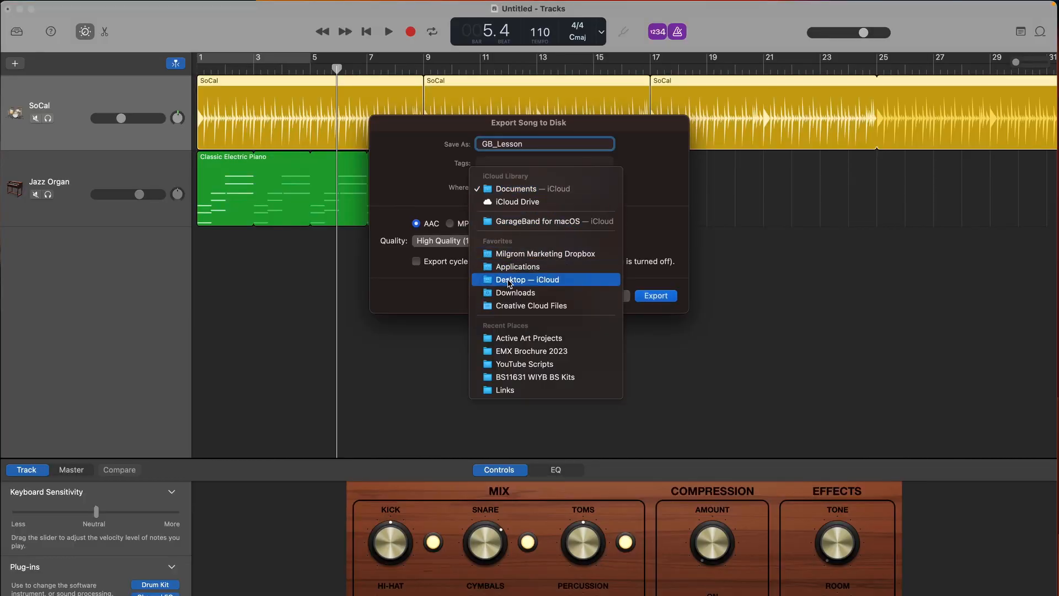
pyautogui.click(508, 280)
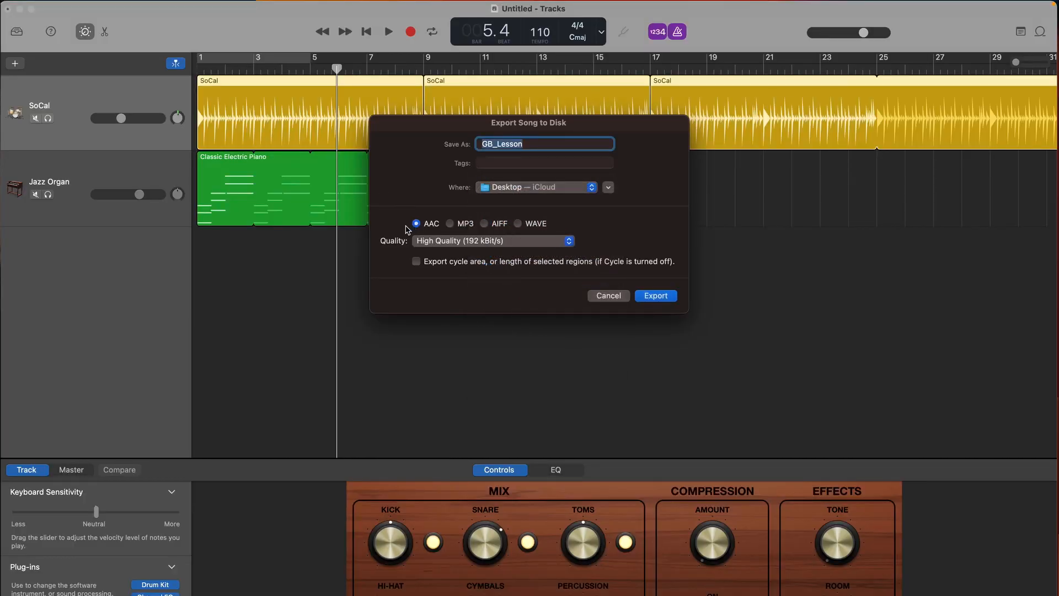